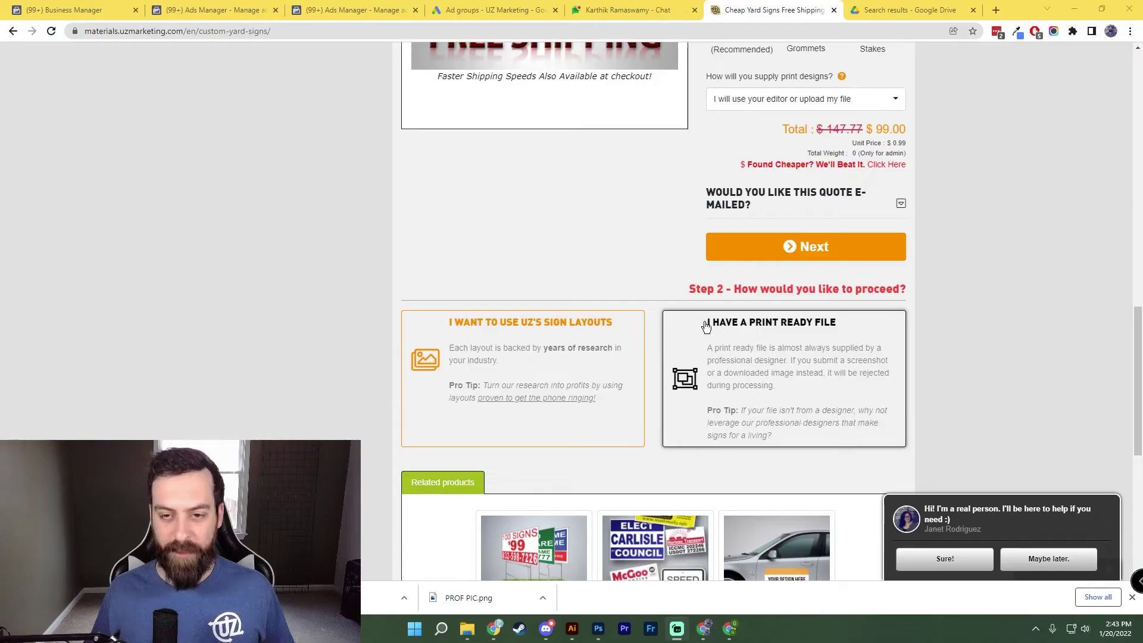
Step: Proceed with the print-ready file option and add a new text object to the blank 12" x 18" sign
left_click(747, 380)
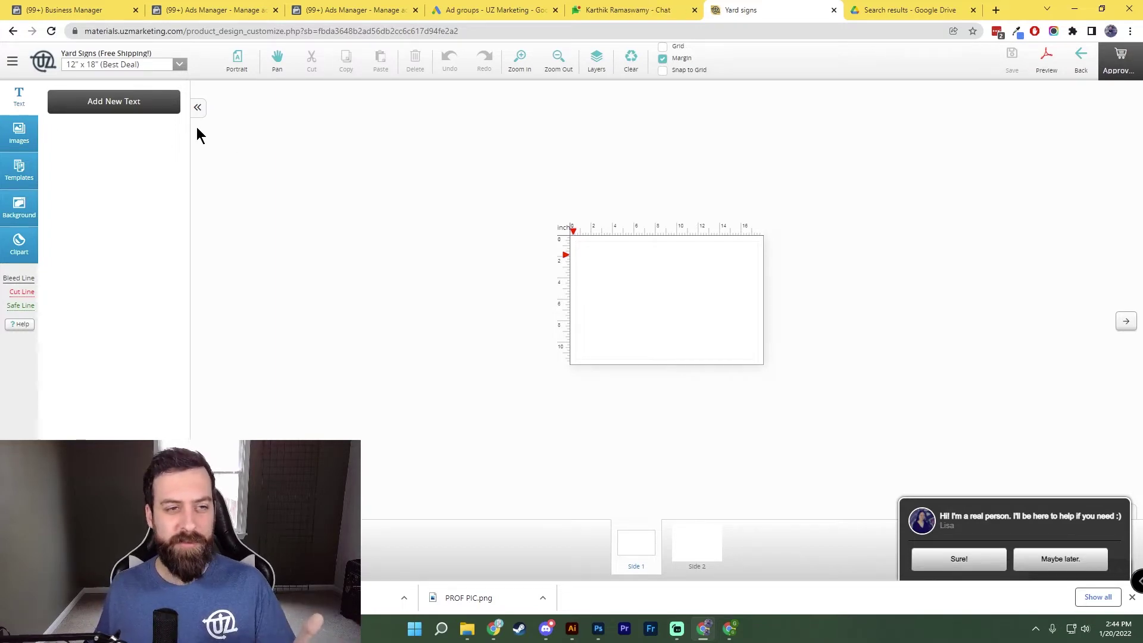
left_click(144, 110)
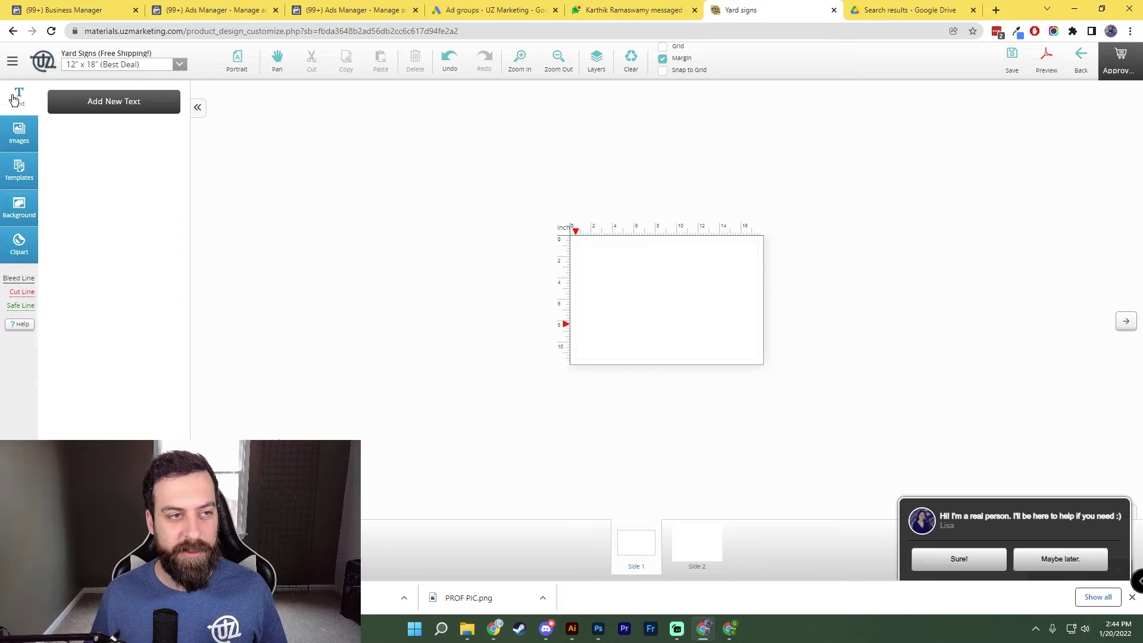
left_click(110, 105)
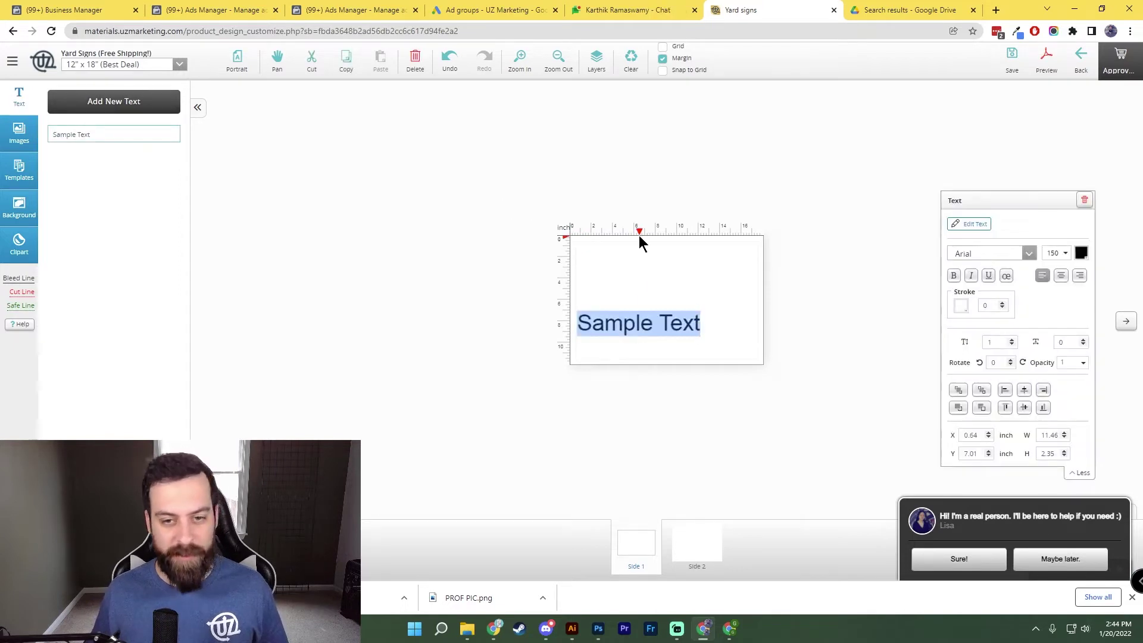
Step: Replace the sample text with the heading PRESSURE WASHING, one word per line
key("BackSpace")
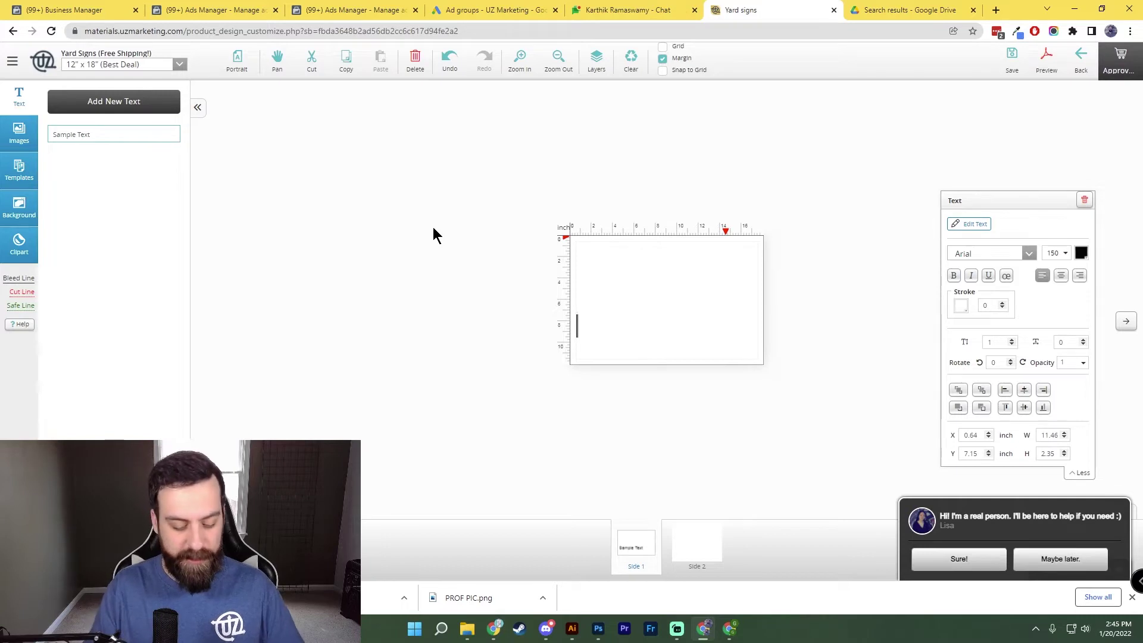
type("PRESSU")
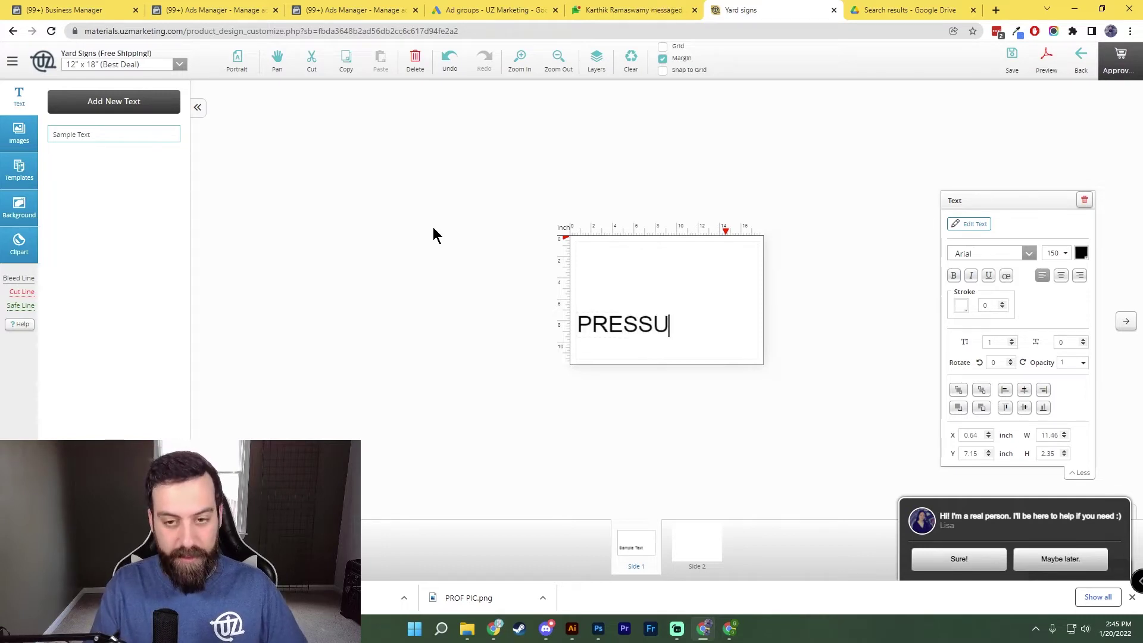
type("RE")
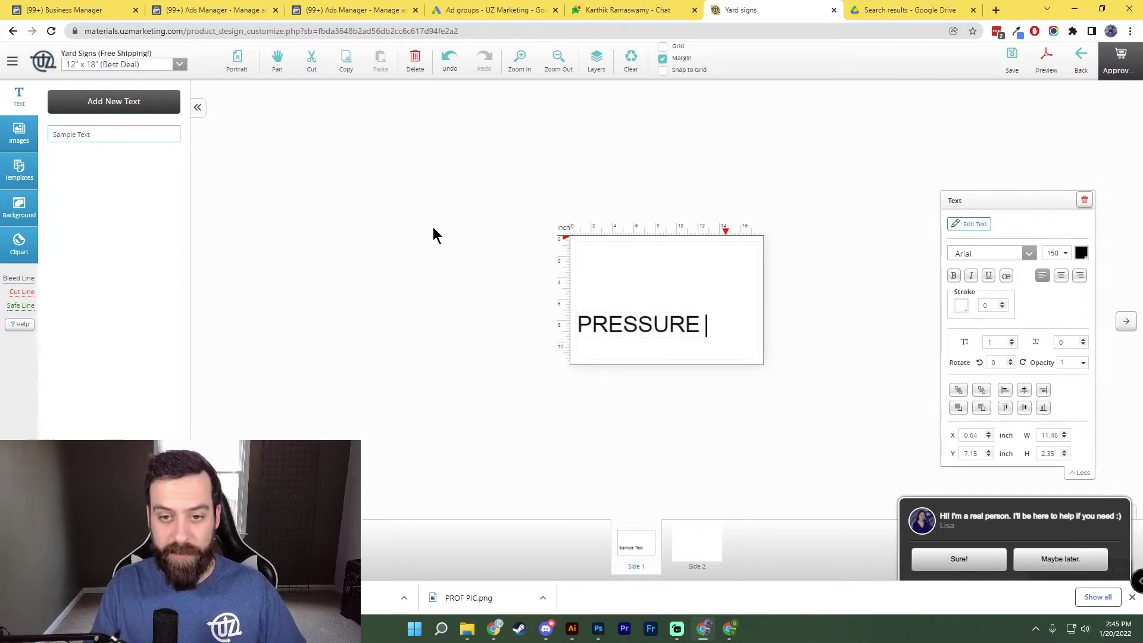
key("BackSpace")
key("Return")
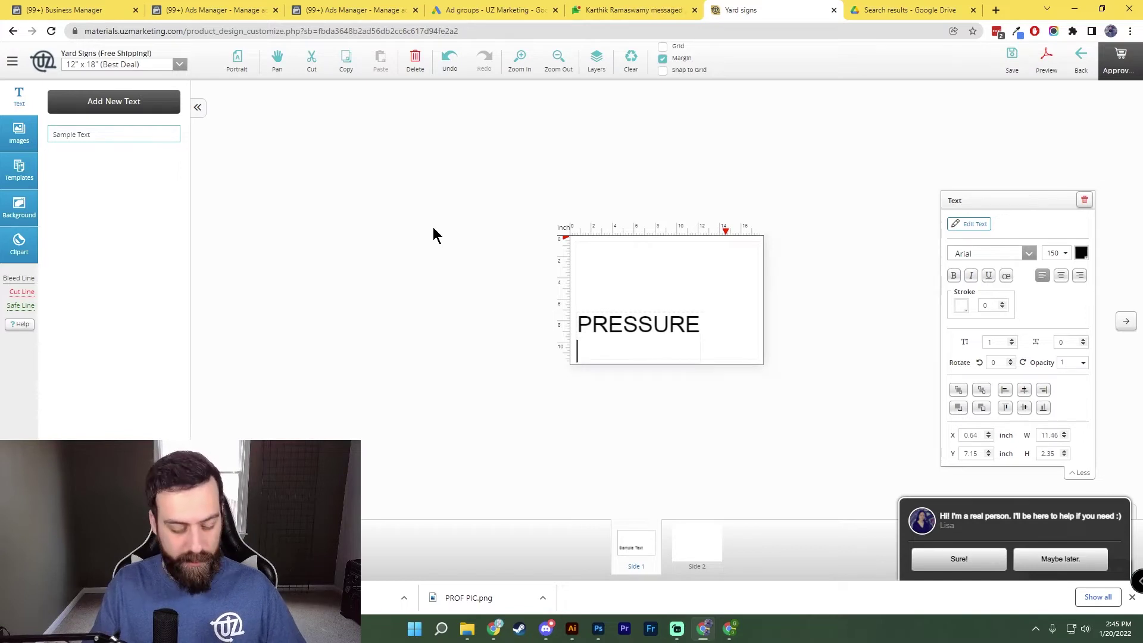
type("WASHING")
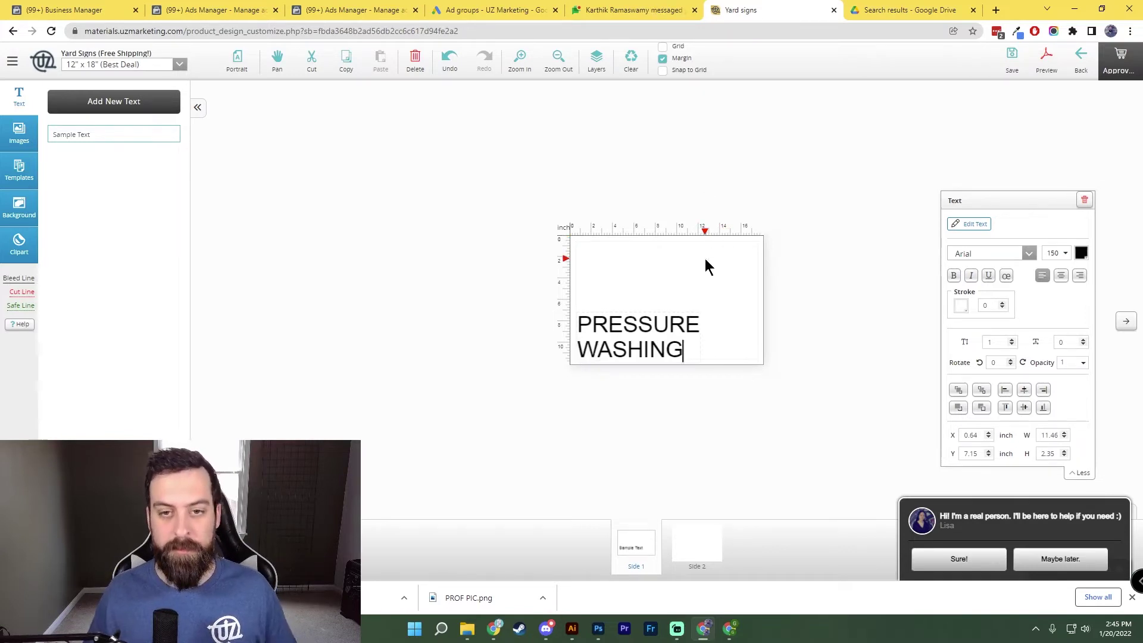
Step: Move the heading to the sign's upper left corner and enlarge it to about 17 inches wide and 7 inches high
left_click(705, 259)
left_click_drag(647, 324, 645, 251)
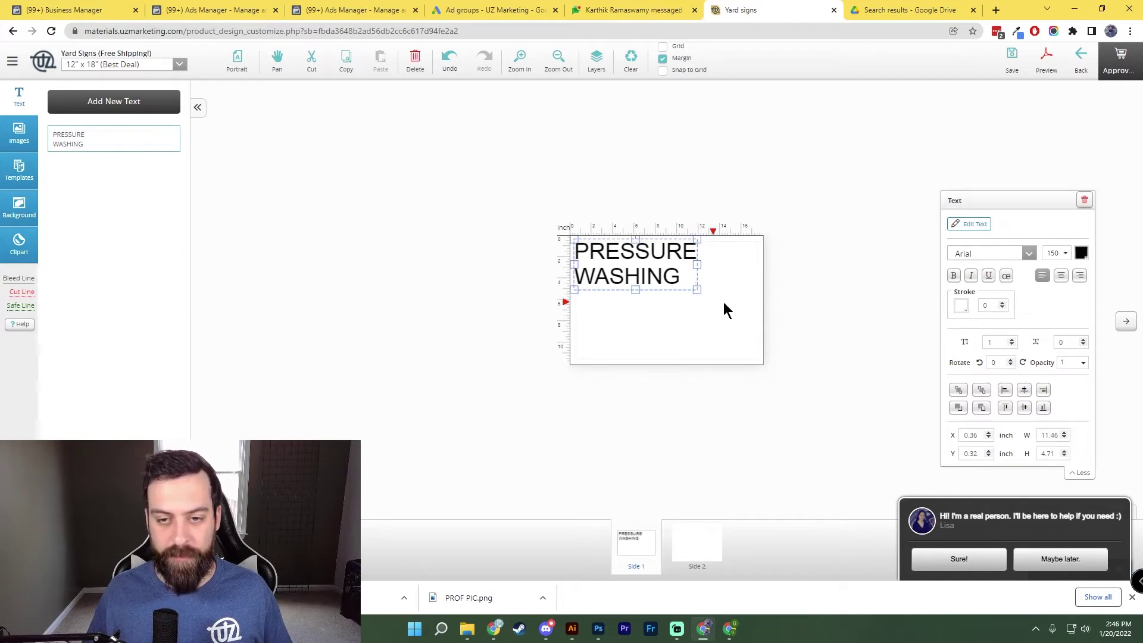
left_click_drag(695, 288, 752, 313)
left_click(740, 347)
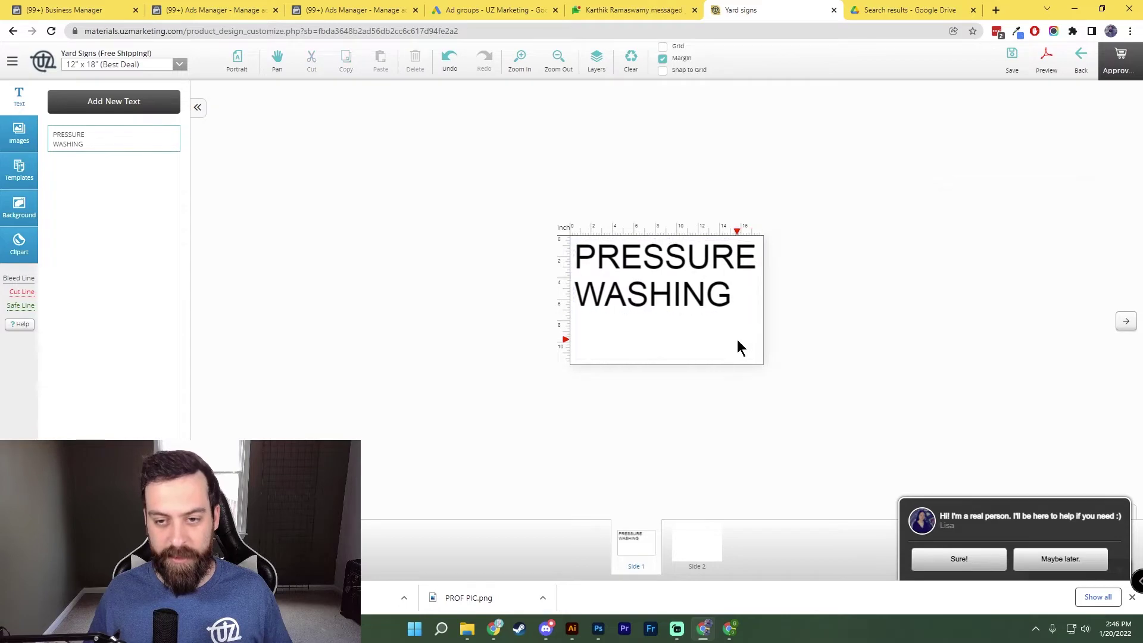
Step: Try the ArialBlack font on the PRESSURE WASHING heading and settle on AntonRegular
left_click(707, 265)
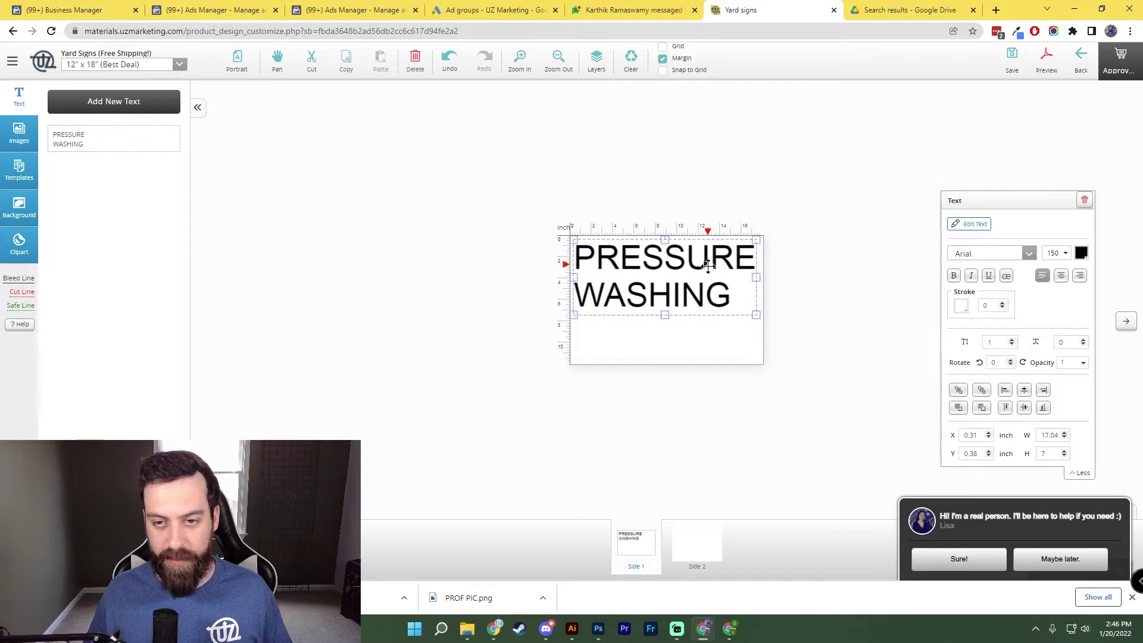
left_click(1029, 253)
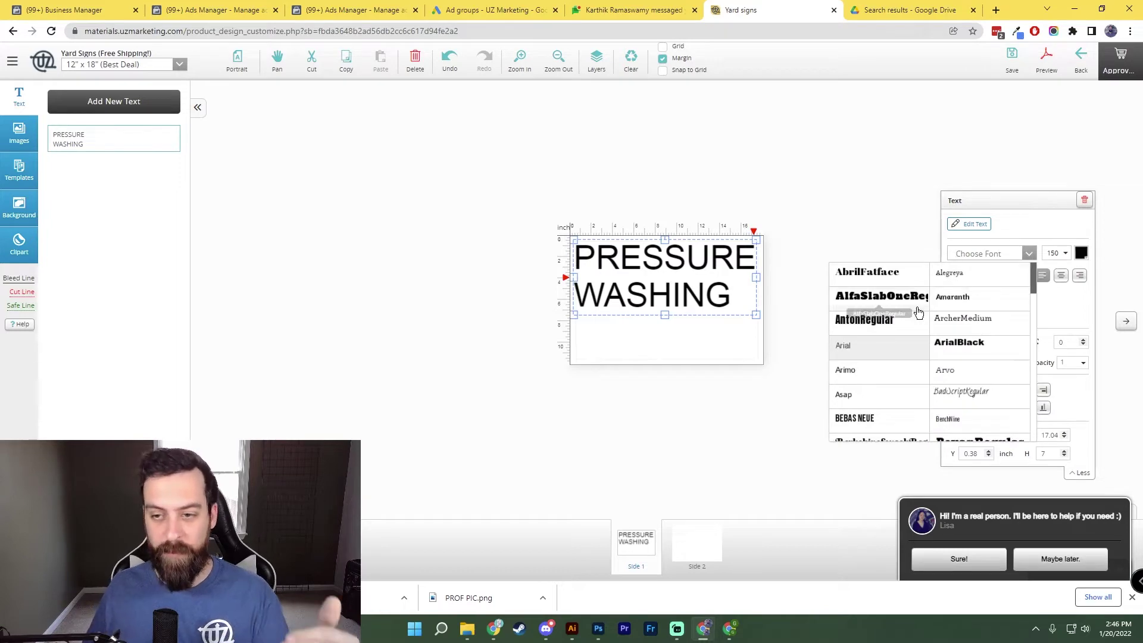
left_click(951, 348)
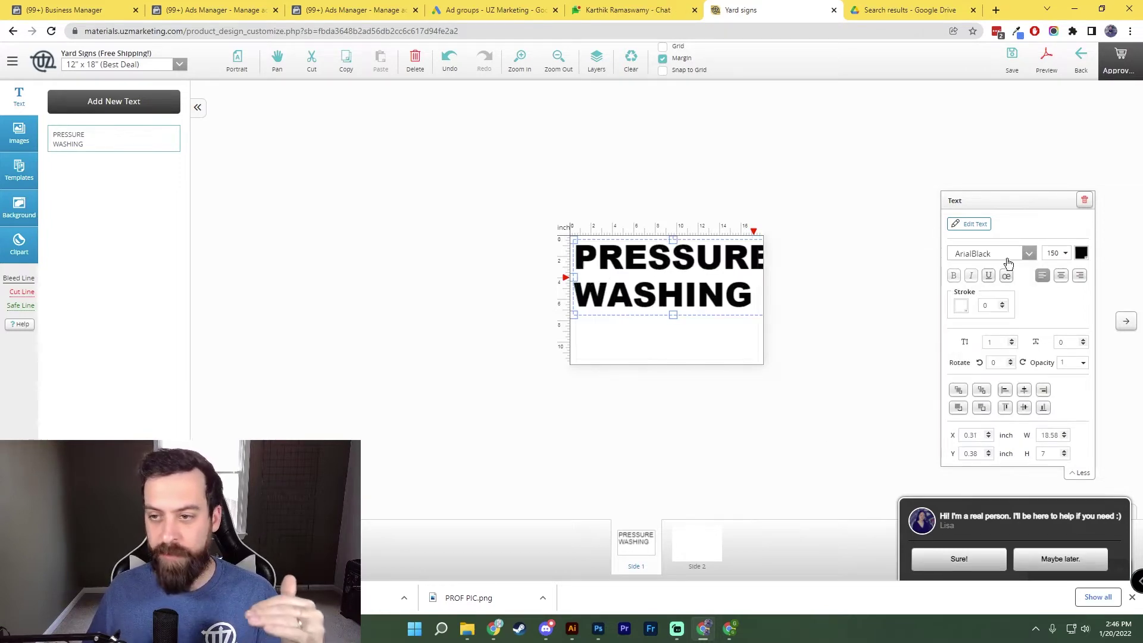
left_click(1026, 255)
left_click(952, 333)
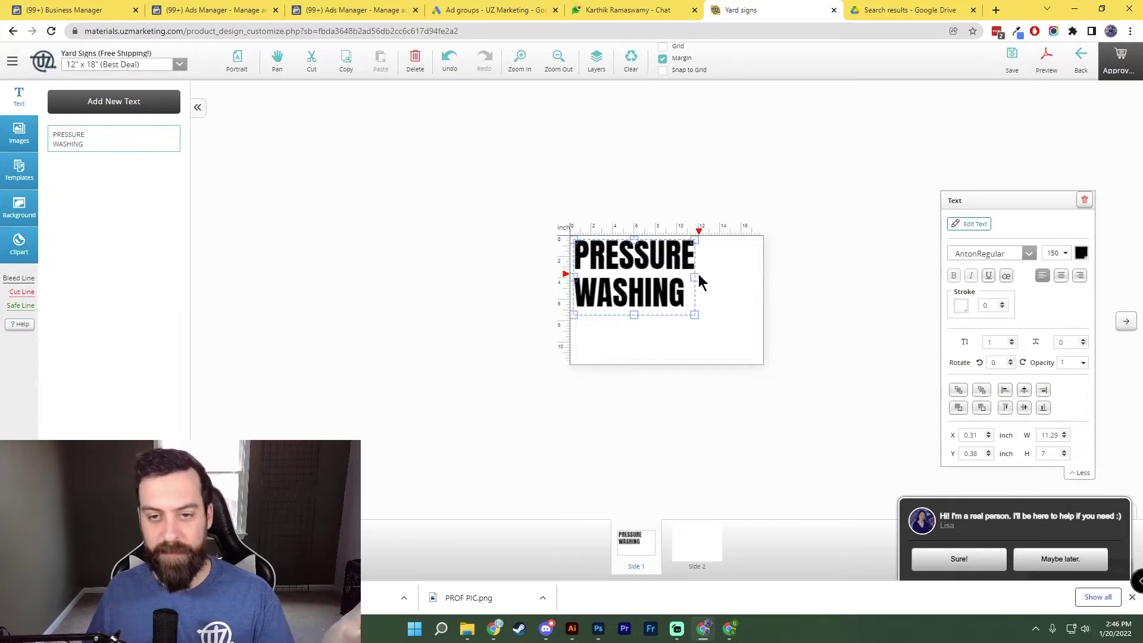
Step: Stretch the heading to about 15.4 inches wide and 7.1 inches high near the sign's upper left corner
left_click_drag(695, 277, 782, 288)
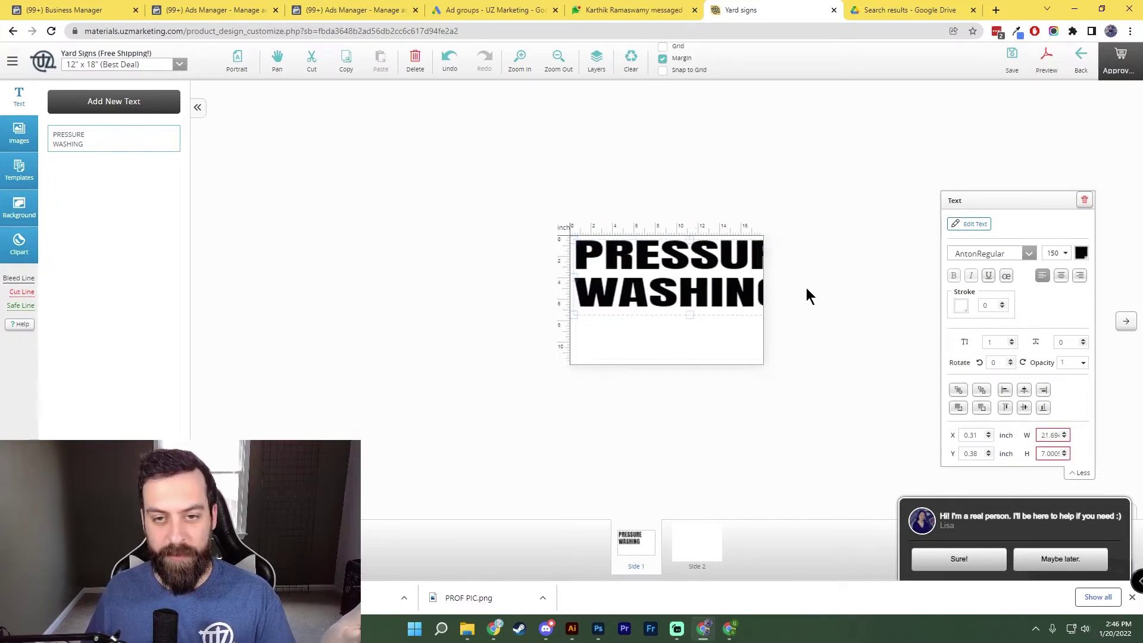
mouse_move(629, 315)
left_mouse_down()
mouse_move(637, 259)
mouse_move(643, 316)
left_mouse_up()
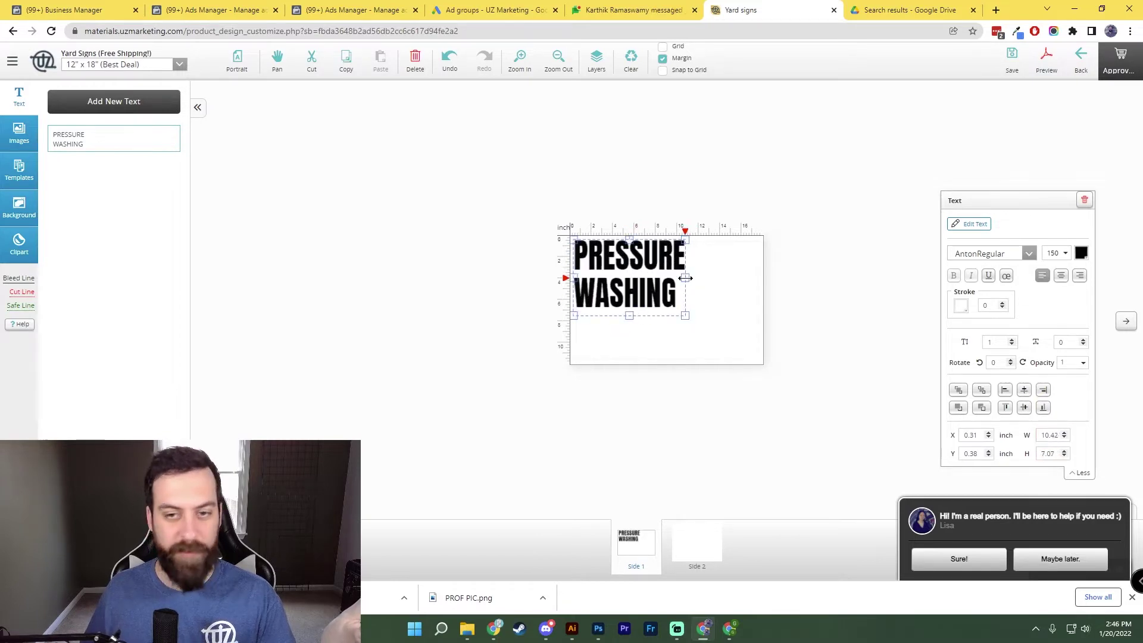
mouse_move(685, 276)
left_mouse_down()
mouse_move(744, 282)
mouse_move(696, 291)
left_mouse_up()
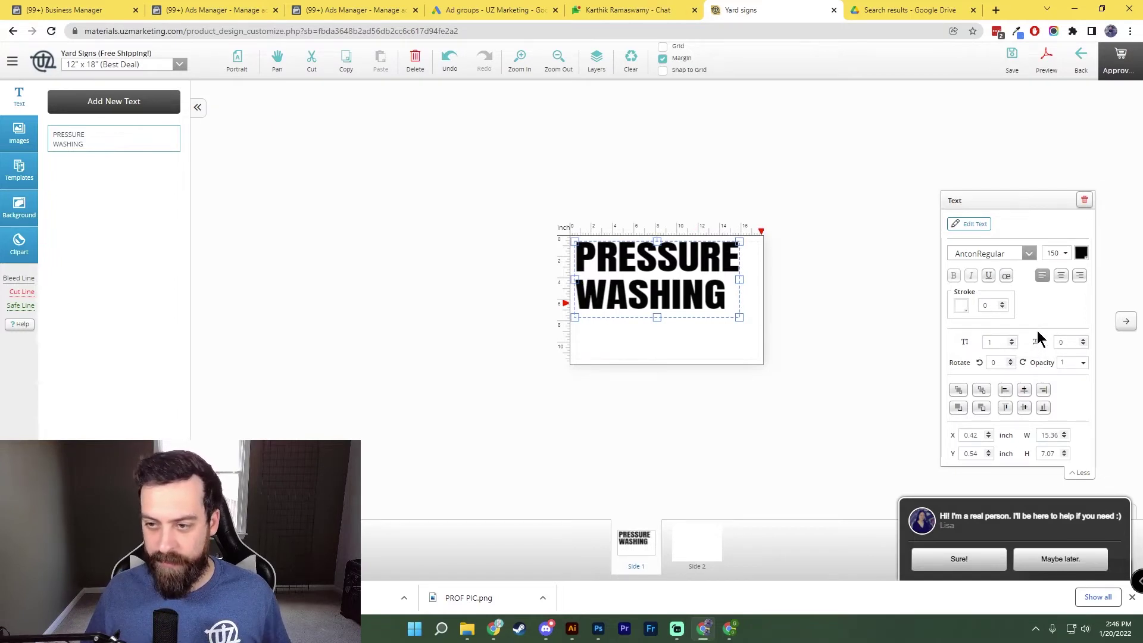
Step: Try different letter spacings on the heading, including 18, and set the spacing to 8
left_click(1084, 341)
left_click(1083, 341)
left_click(1083, 341)
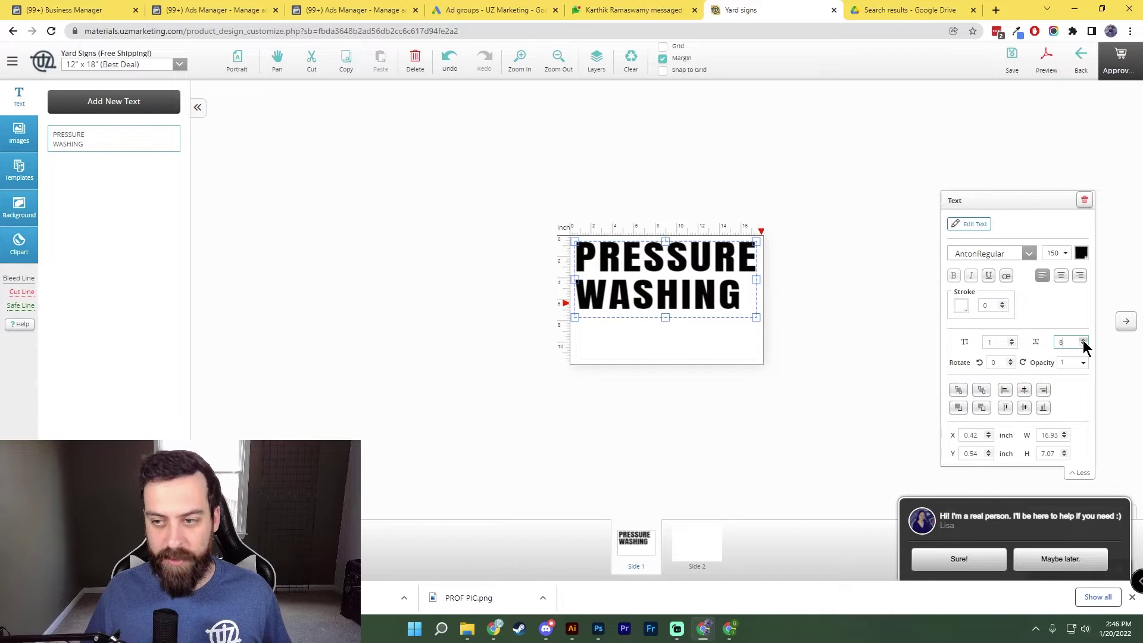
left_click(1083, 341)
left_click(1084, 345)
left_click(1085, 346)
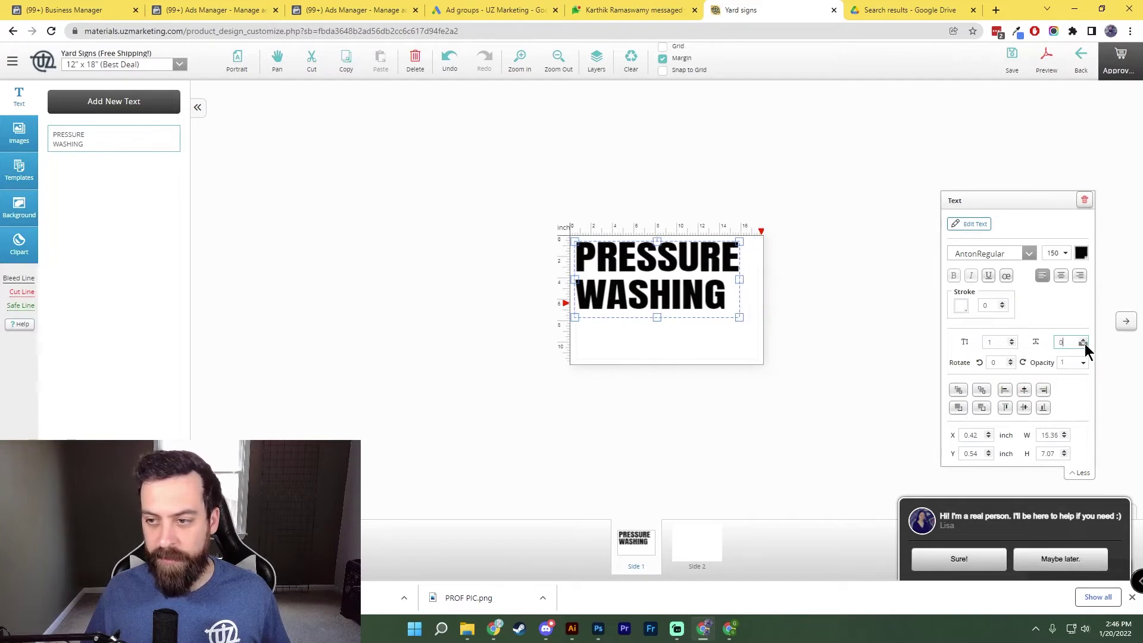
type("12")
key("BackSpace")
type("8")
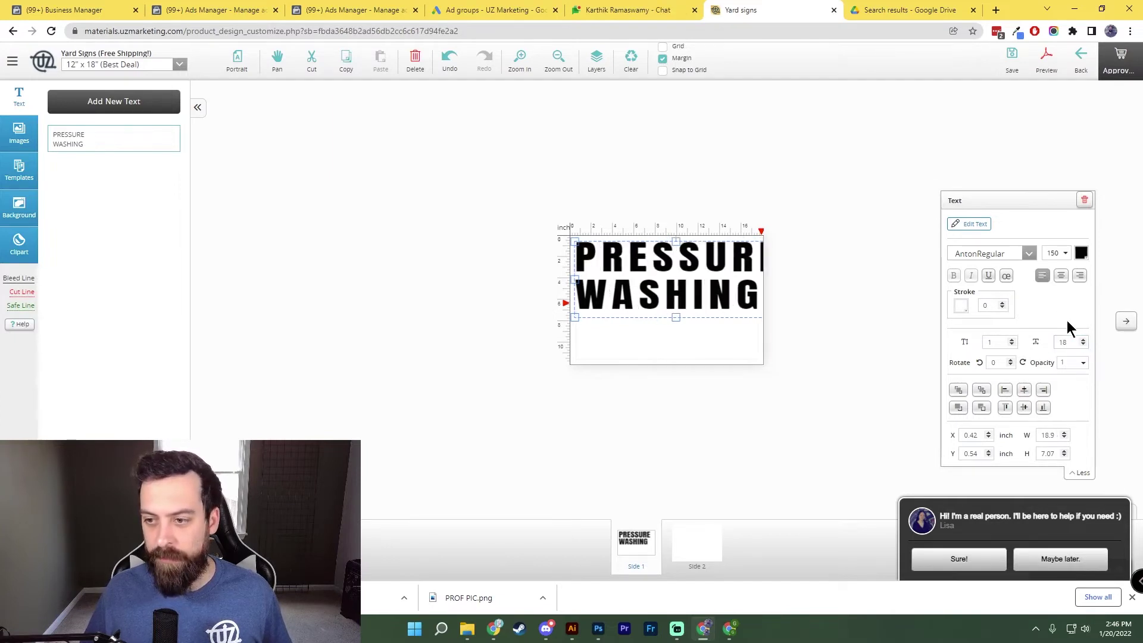
left_click(1083, 344)
left_click(1084, 344)
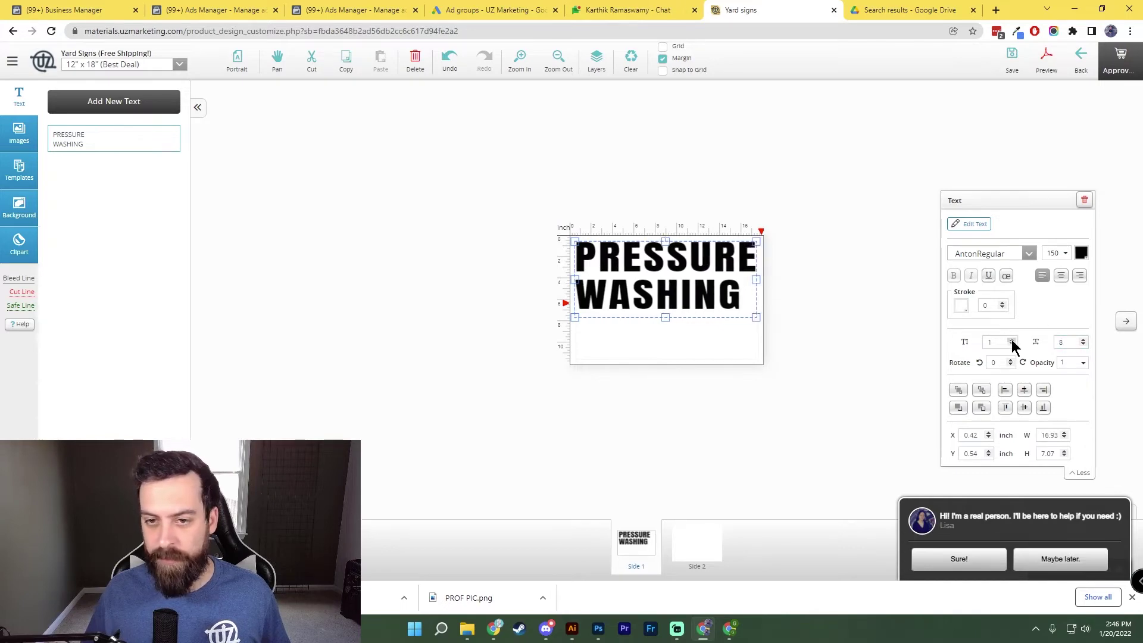
Step: Center-align the two lines of the PRESSURE WASHING heading
left_click(1061, 275)
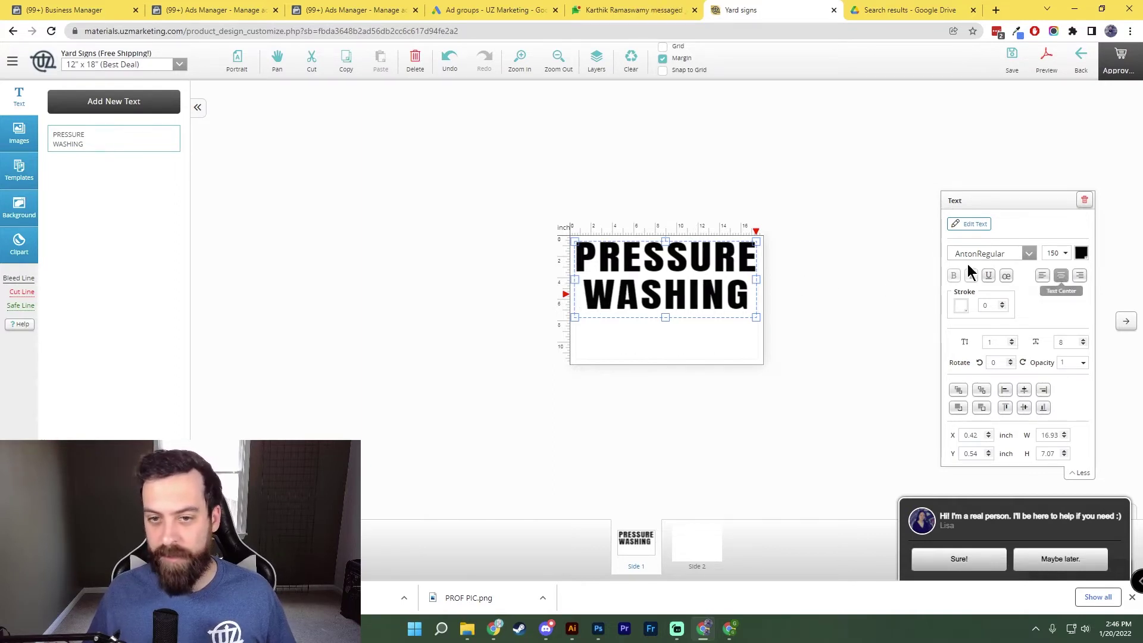
left_click(791, 254)
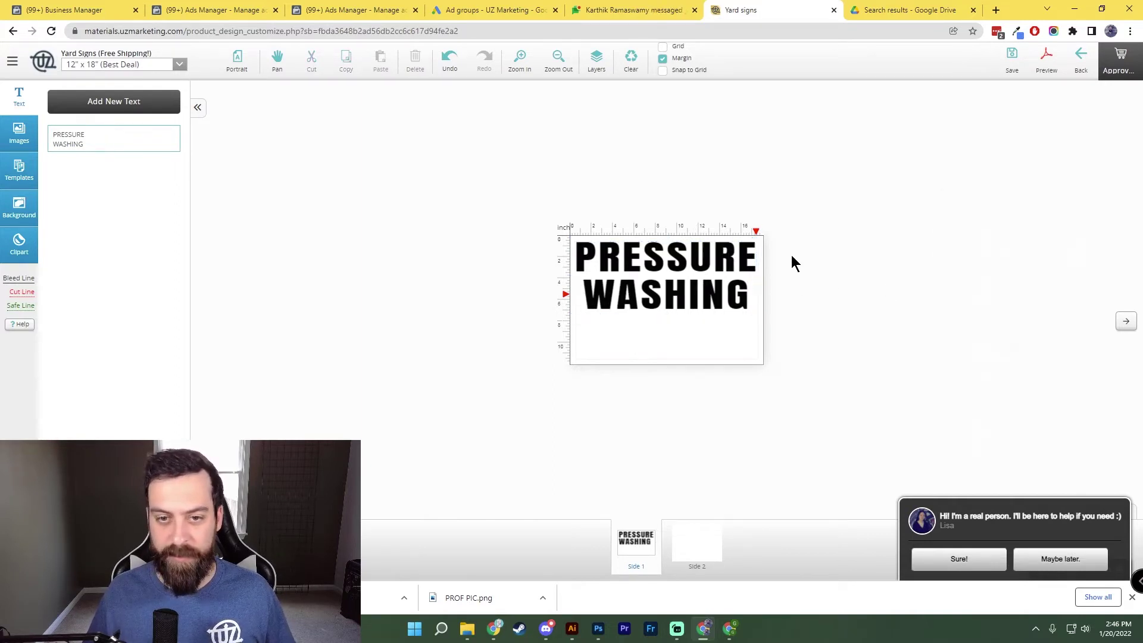
left_click(682, 301)
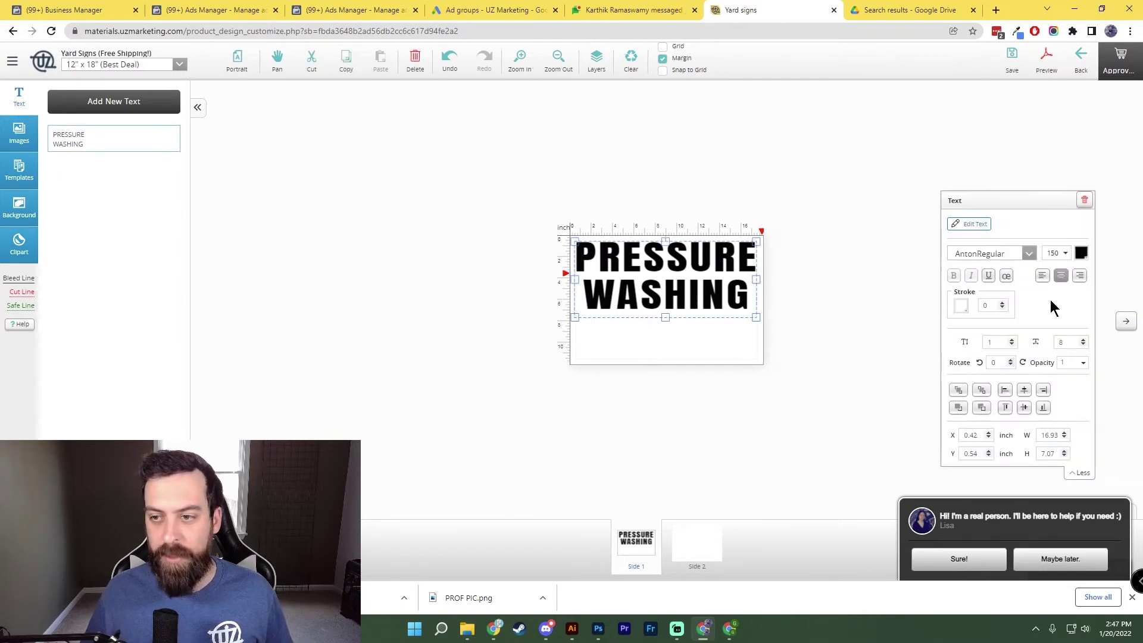
left_click(598, 332)
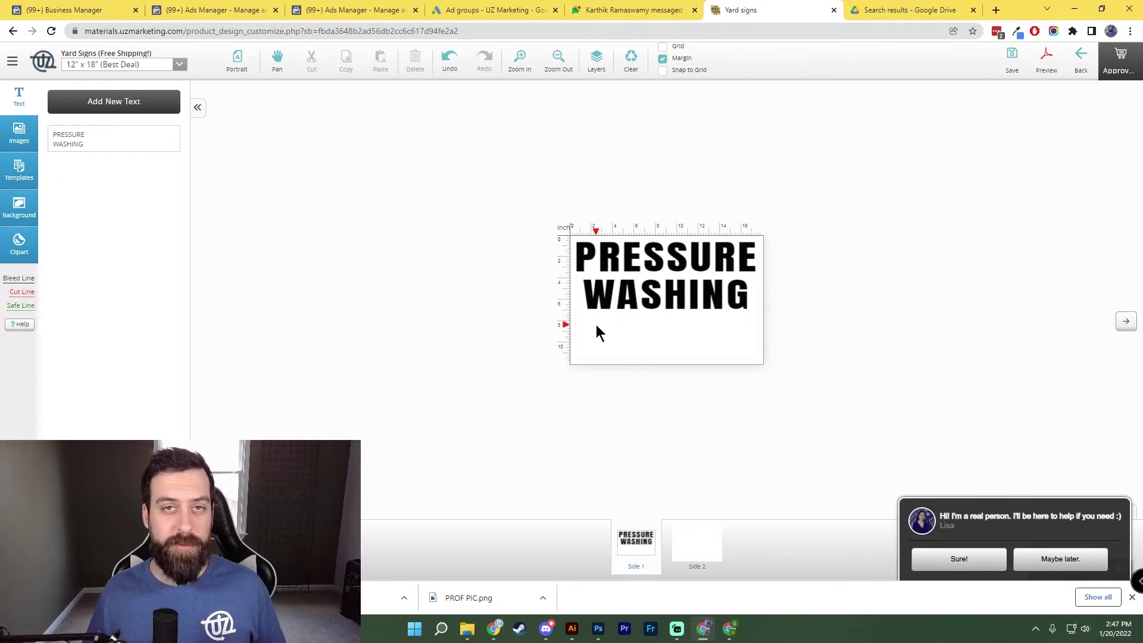
Step: Add a rectangle below the heading and stretch it to about 16.9 inches wide and 3.9 inches high
left_click(17, 245)
left_click(102, 104)
left_click(132, 103)
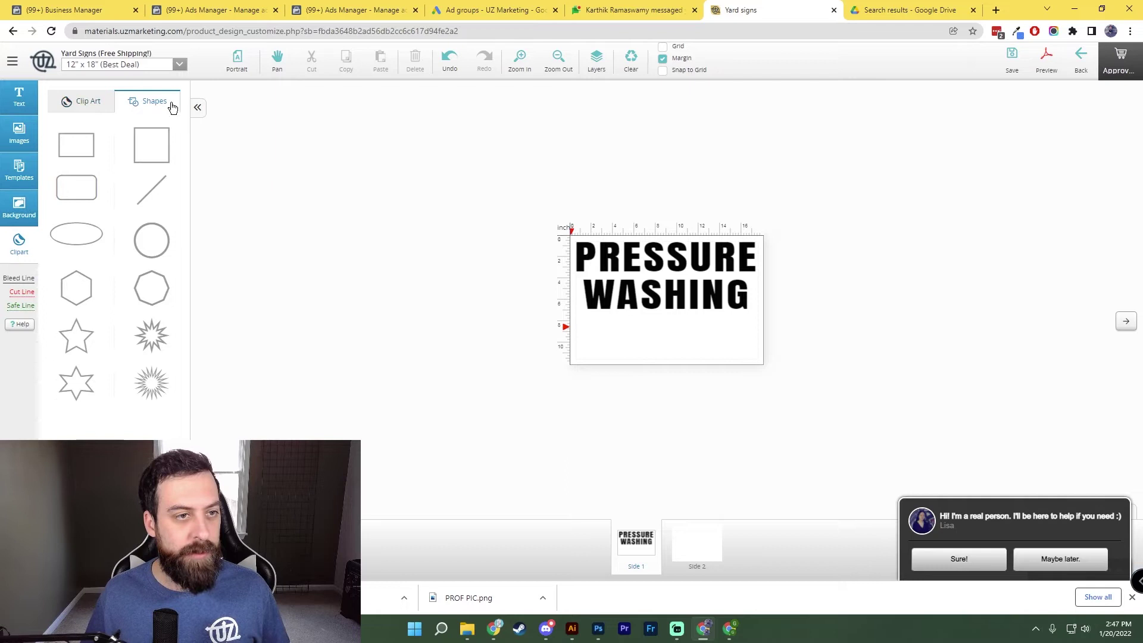
left_click(82, 148)
left_click_drag(592, 255, 638, 318)
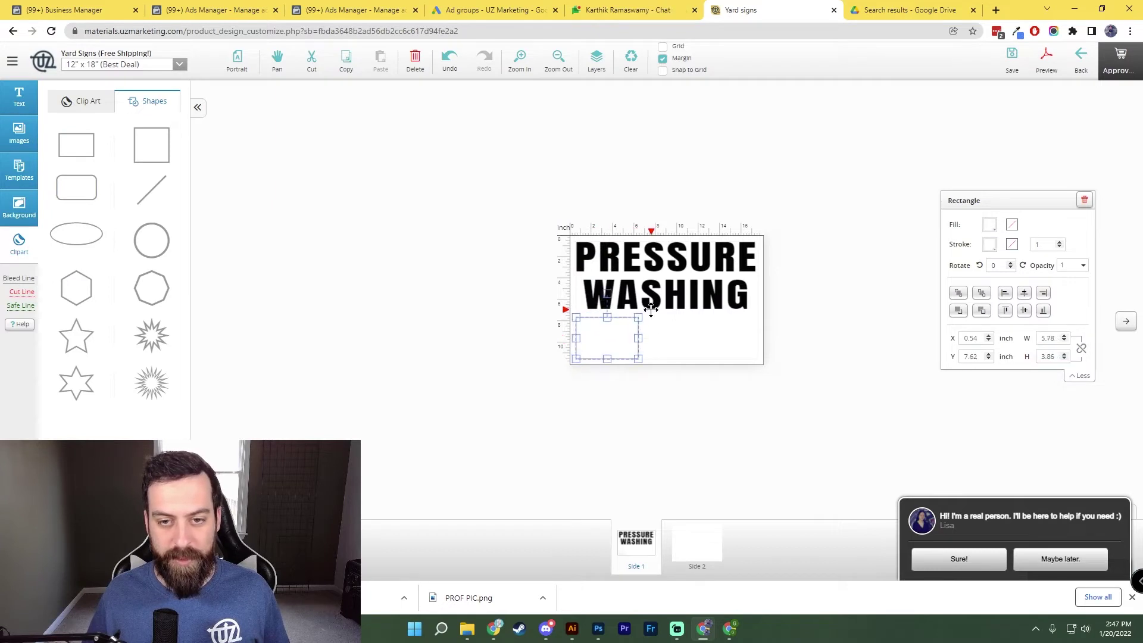
left_click_drag(638, 337, 757, 337)
left_click(774, 306)
Step: Remove the rectangle's stroke and fill the rectangle with black
left_click(678, 333)
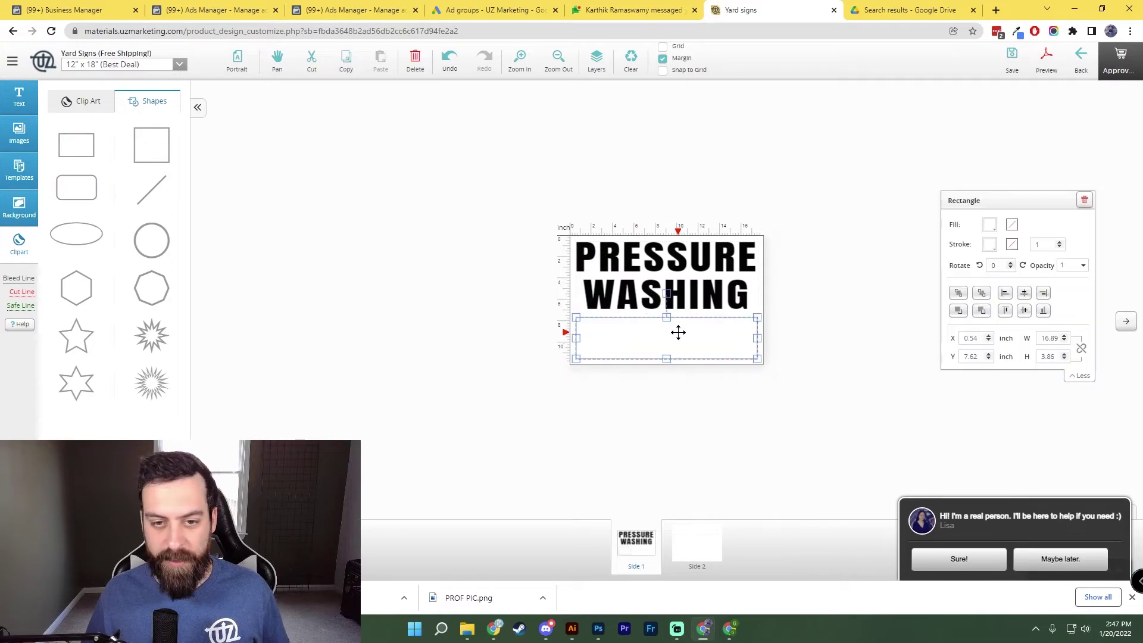
left_click(1012, 245)
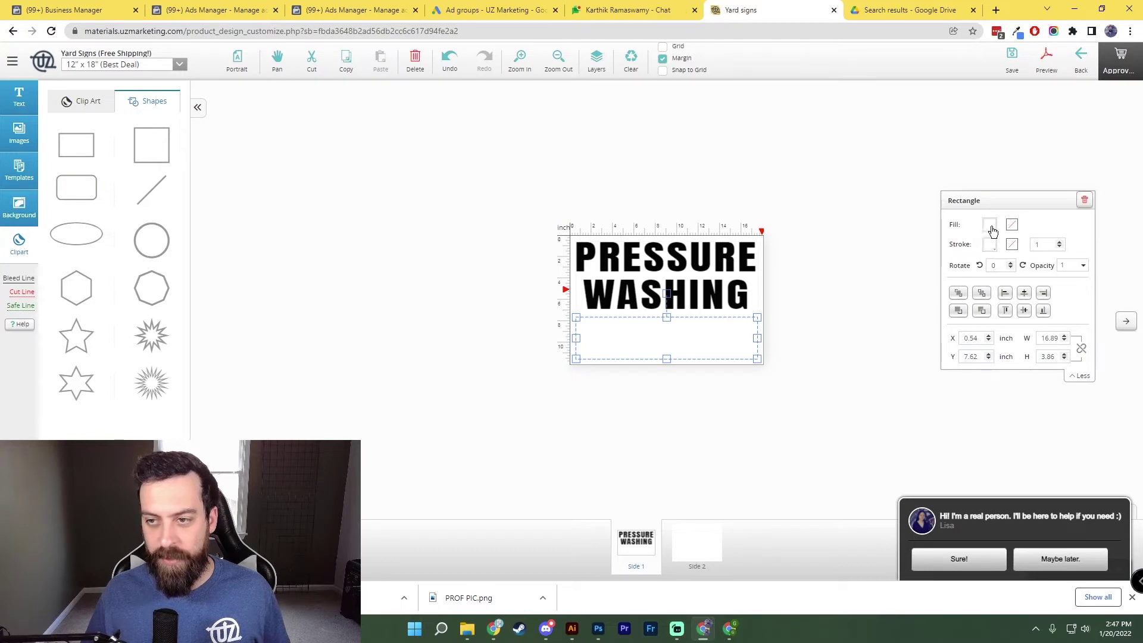
left_click(991, 230)
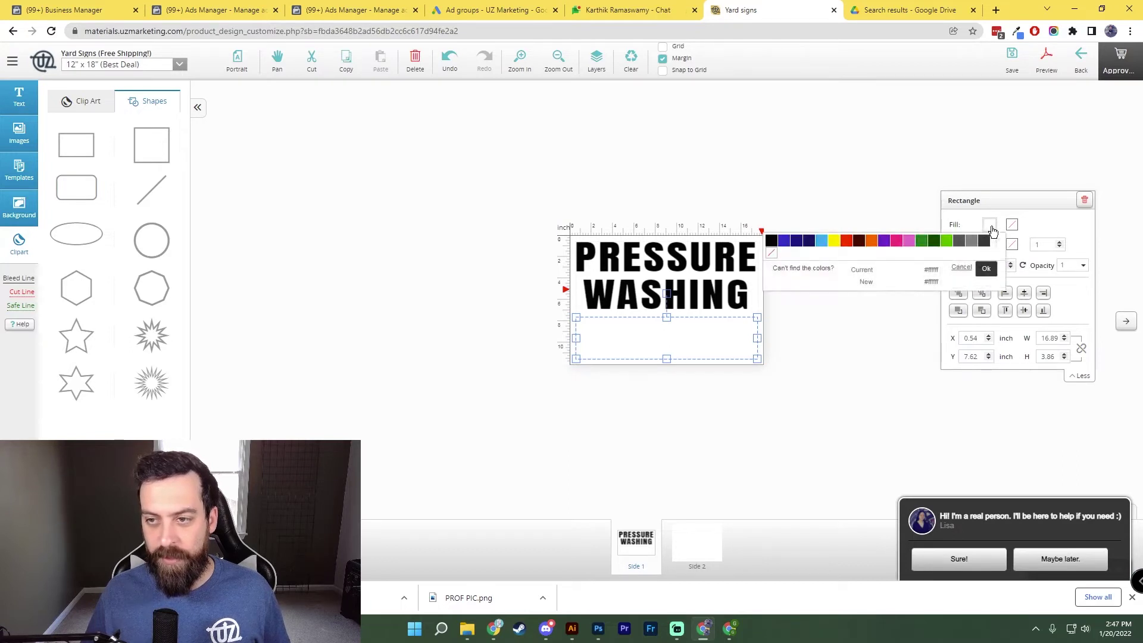
left_click(769, 240)
left_click(737, 197)
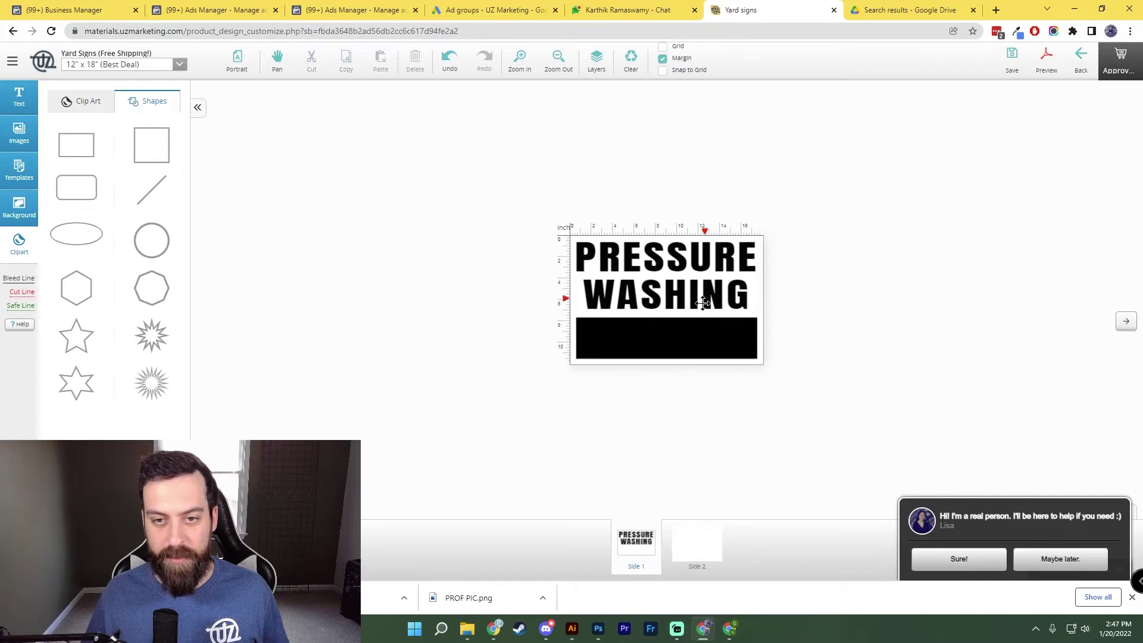
Step: Add a new text line and replace its sample text with the phone number
left_click(19, 96)
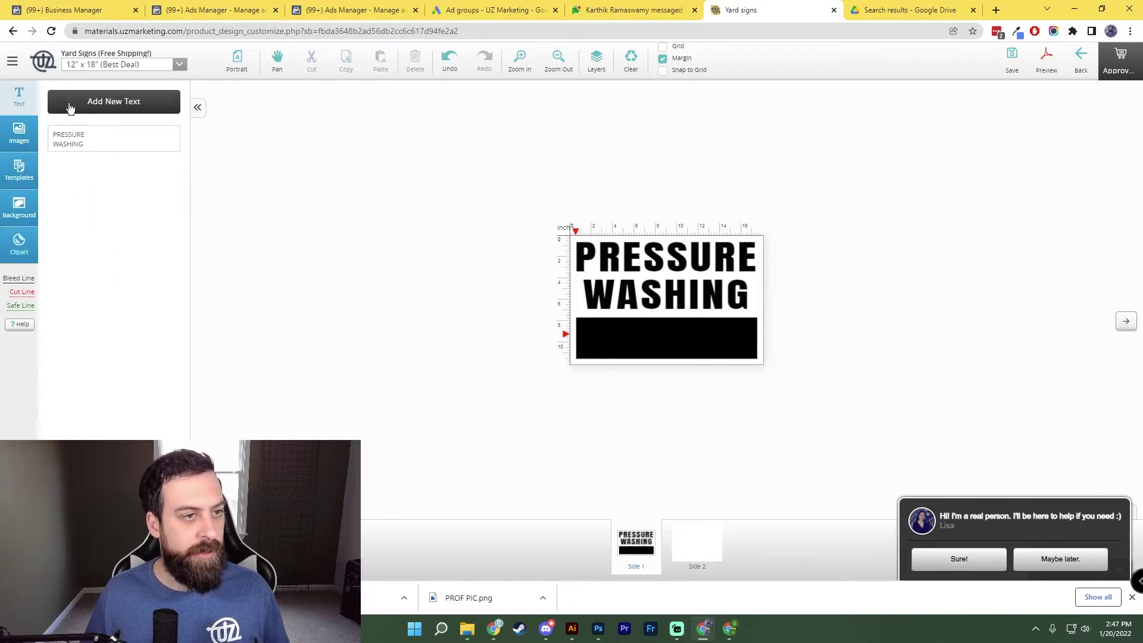
left_click(109, 104)
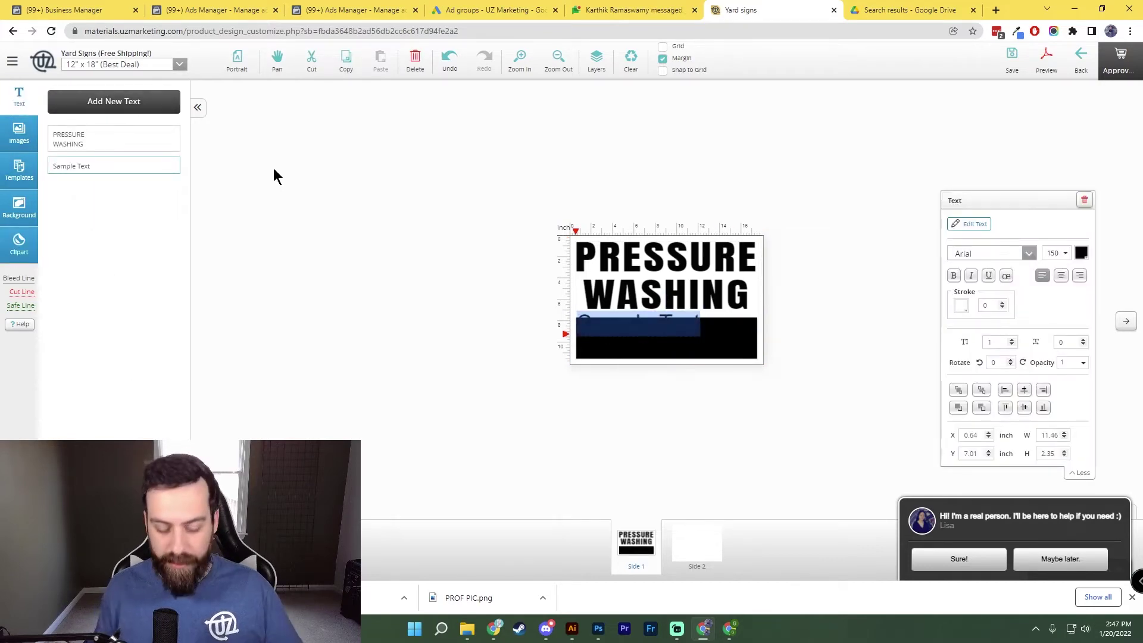
key("BackSpace")
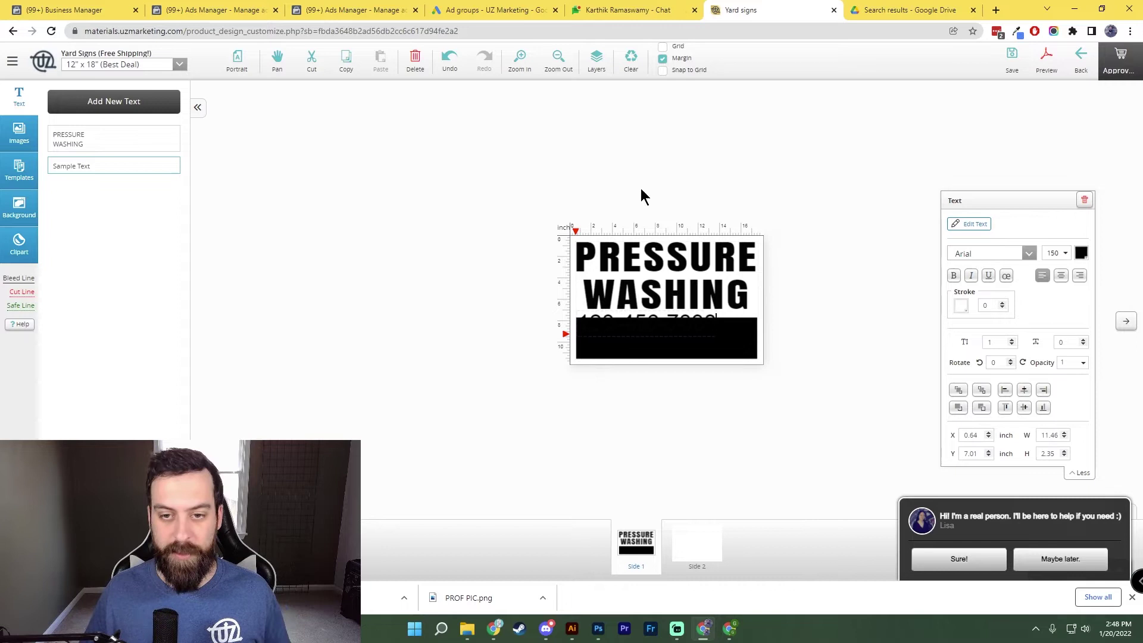
Step: Color the phone number white, set its font to AntonRegular and place it on the black rectangle
left_click(1079, 254)
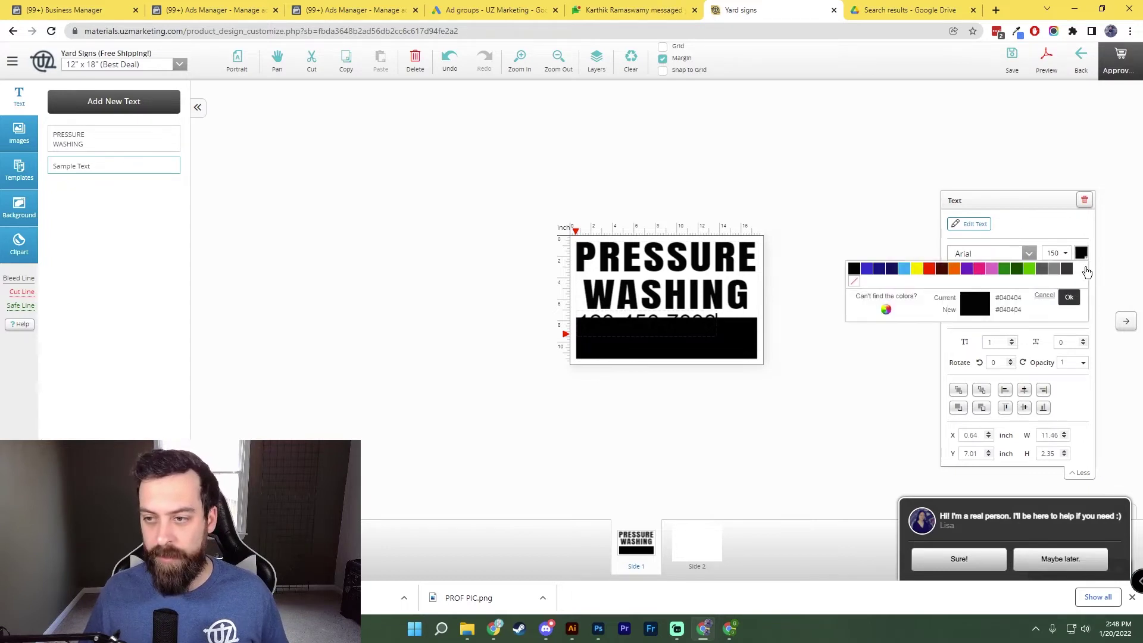
left_click(1087, 270)
left_click(824, 246)
left_click(702, 328)
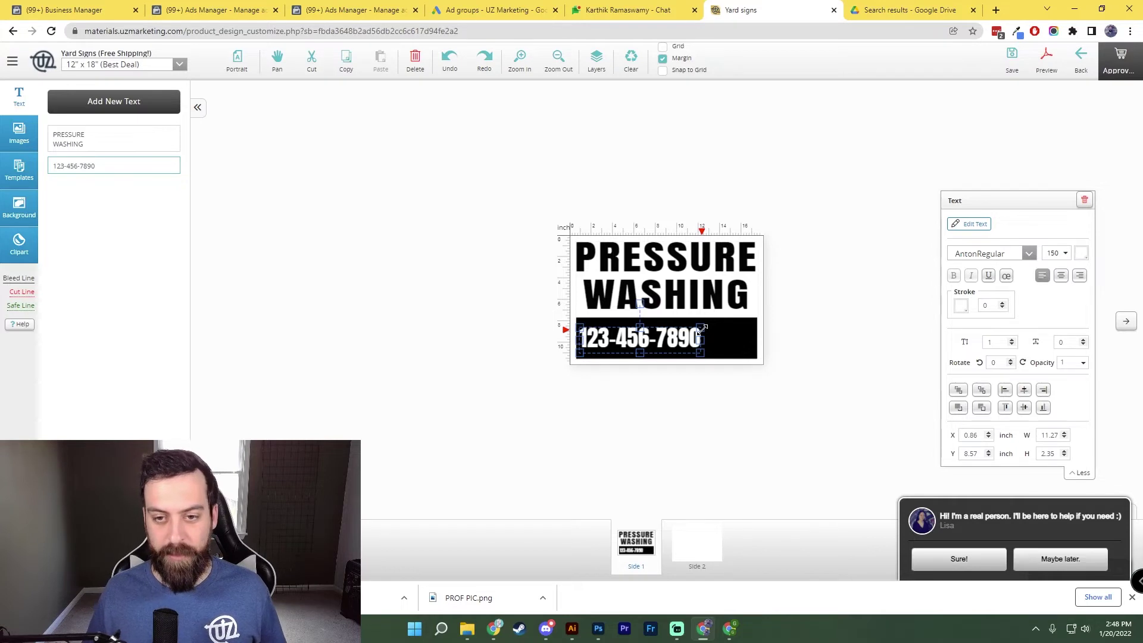
Step: Enlarge the phone number to about 16.1 inches wide and 3.4 inches high and center it on the black rectangle
left_click_drag(703, 328, 757, 310)
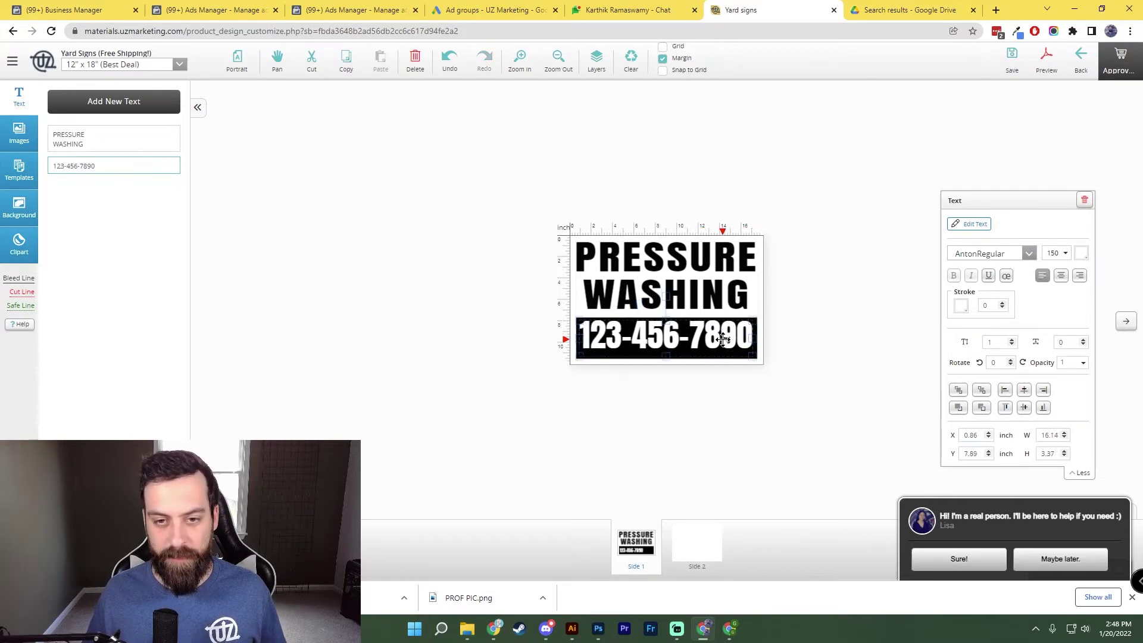
left_click(763, 293)
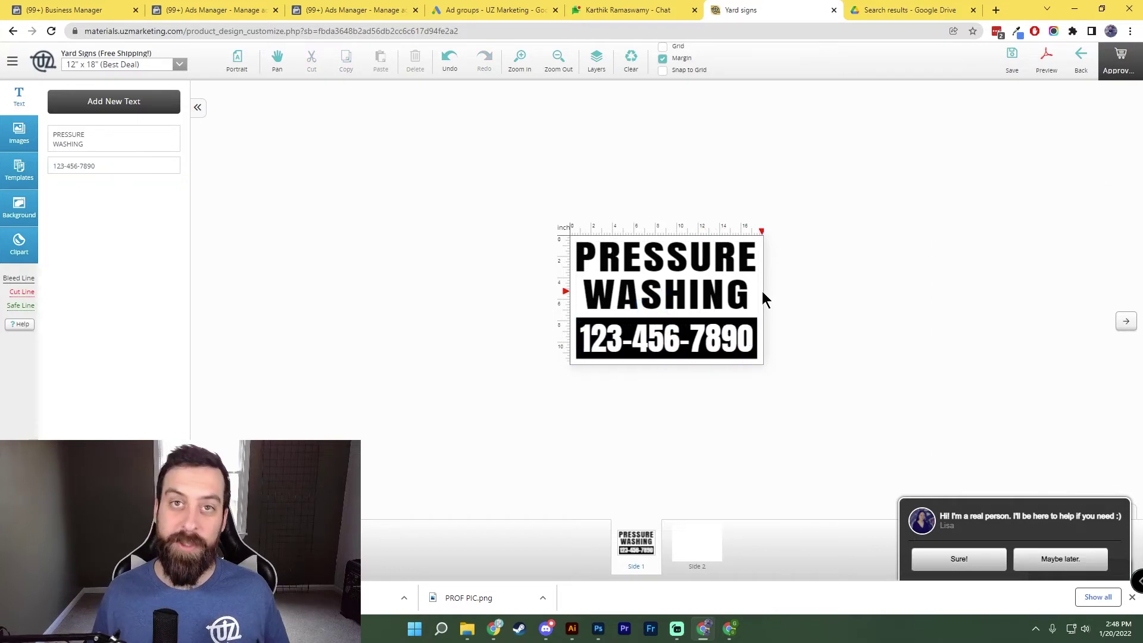
left_click(754, 265)
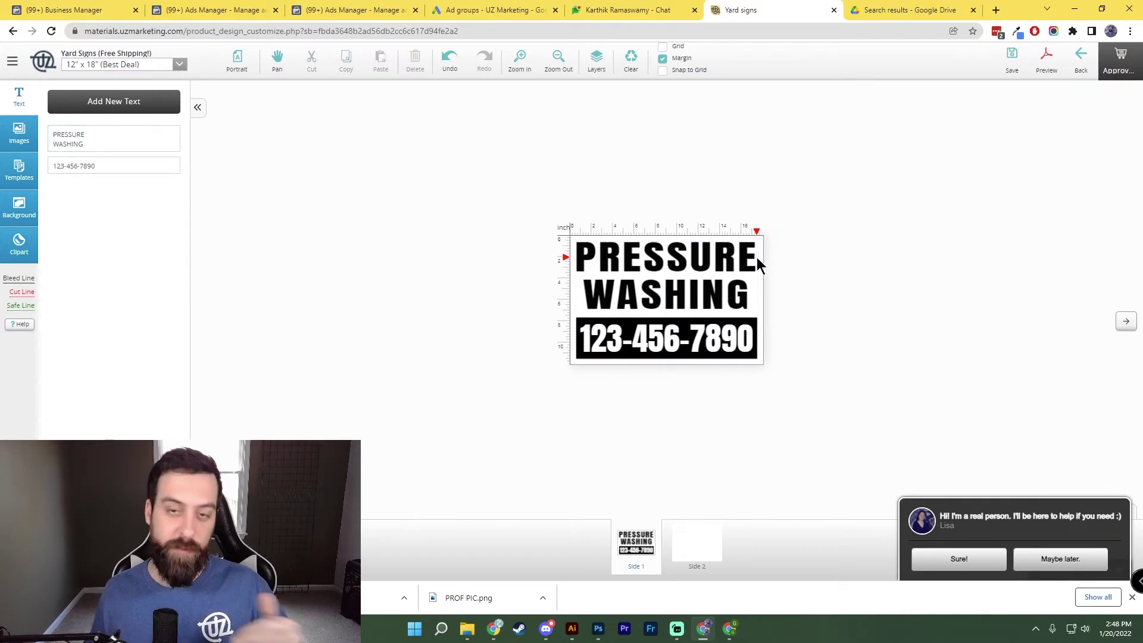
Step: Try a navy blue fill on the rectangle behind the phone number, and fill it with red
left_click(755, 320)
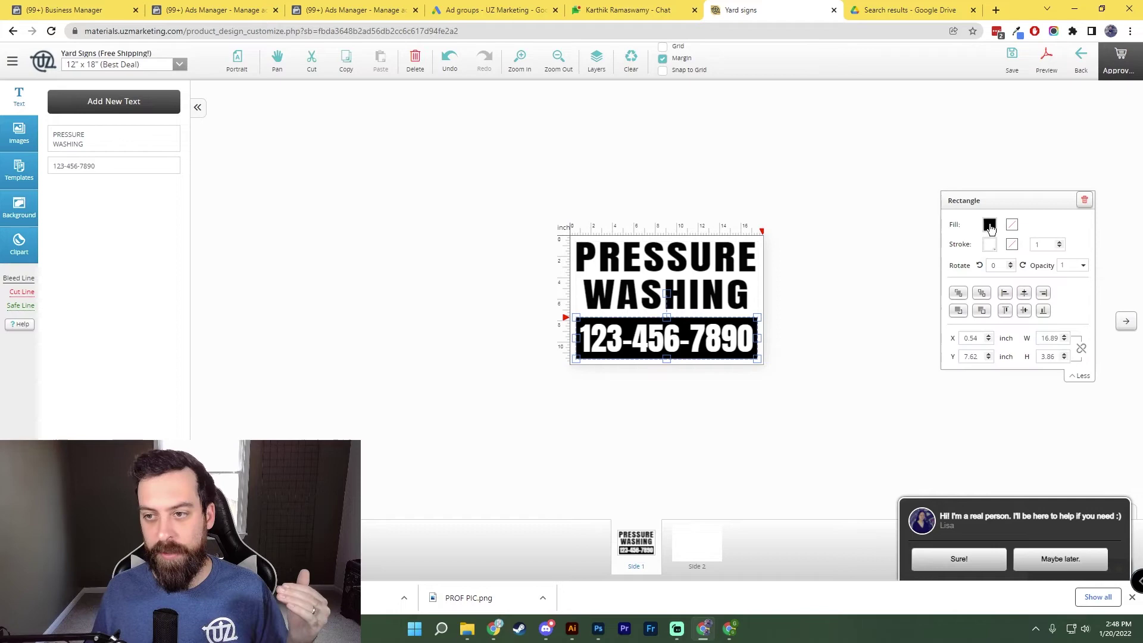
left_click(990, 225)
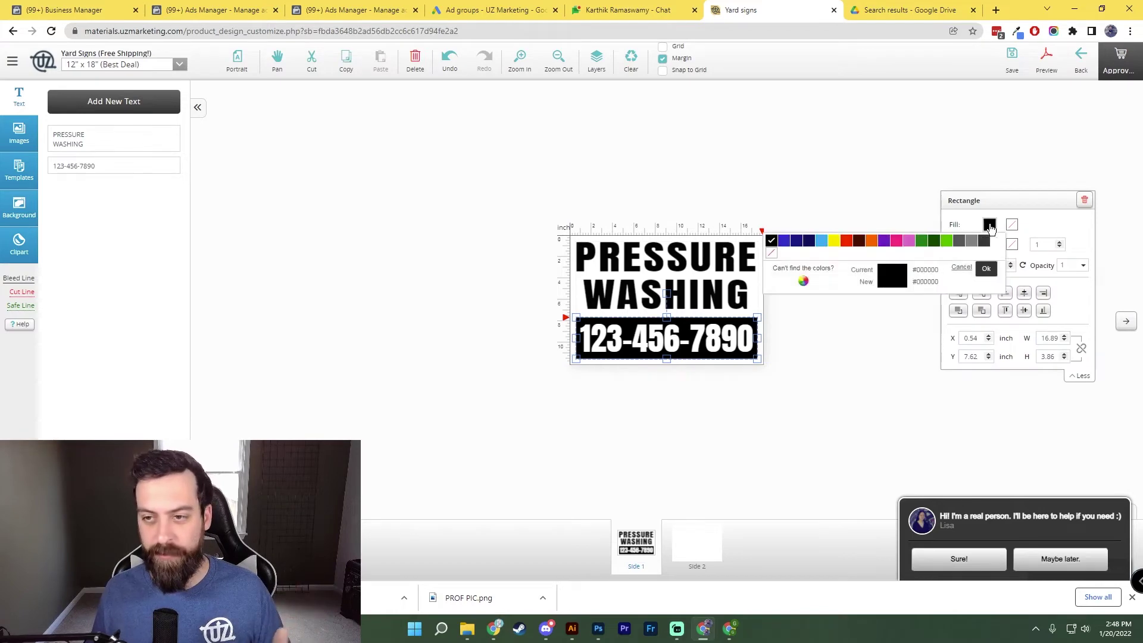
left_click(811, 242)
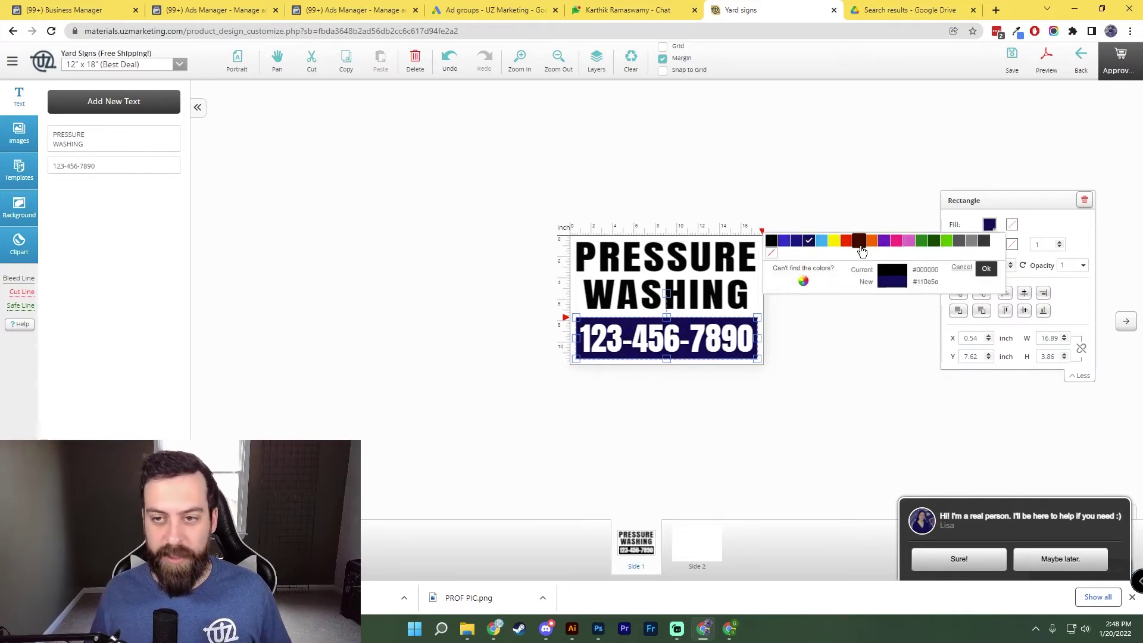
left_click(847, 240)
left_click(744, 185)
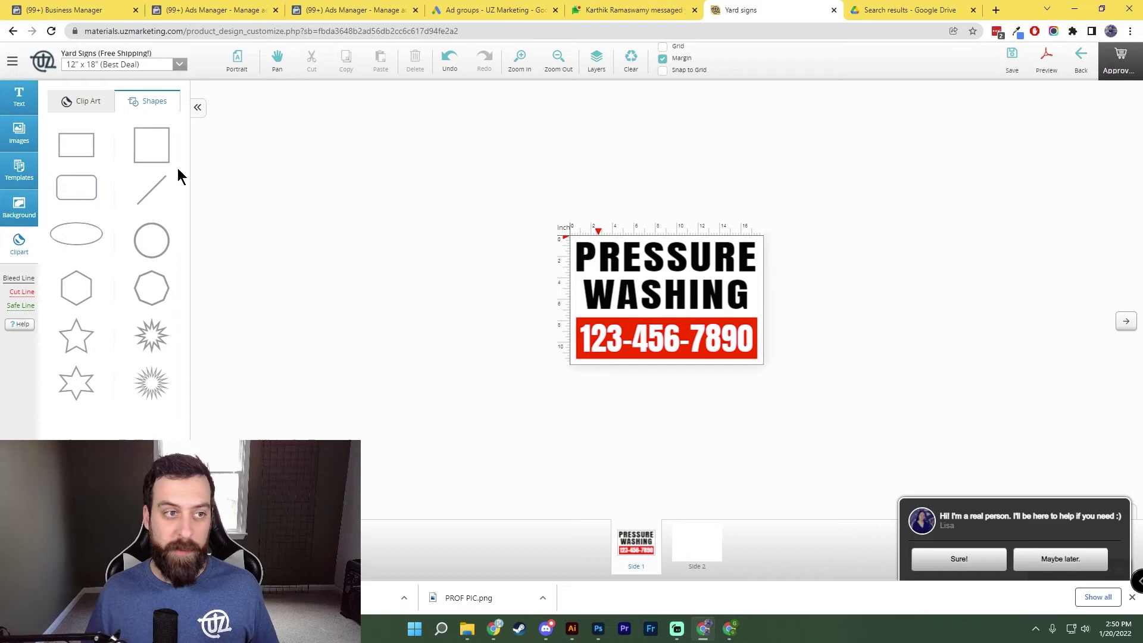
Step: Set the sign's background color to yellow (FFE600)
left_click(8, 210)
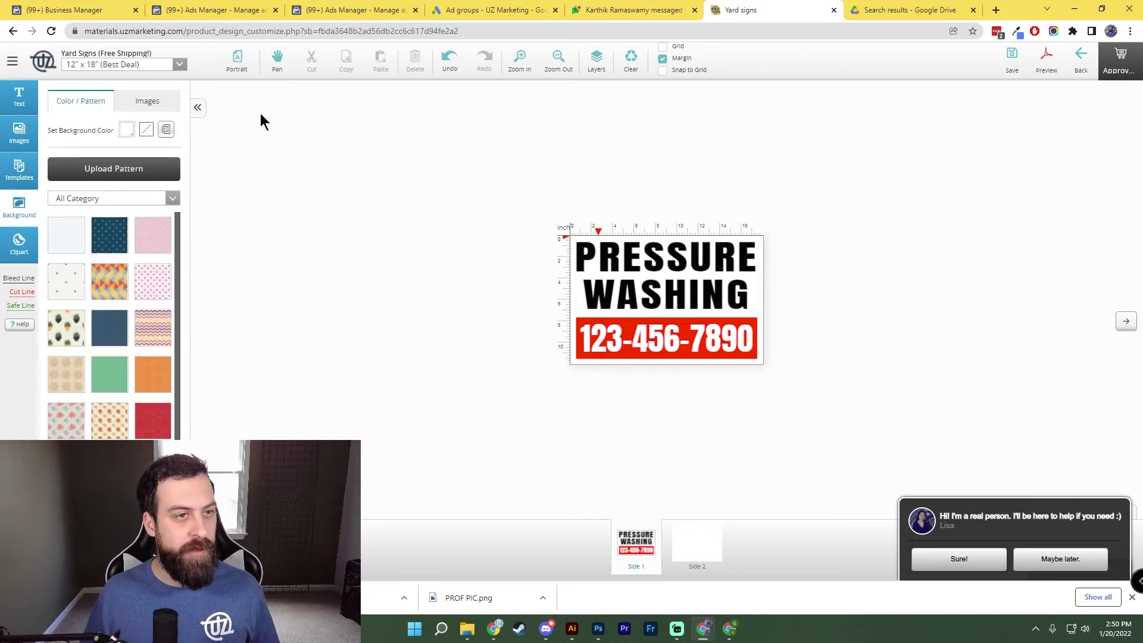
left_click(127, 130)
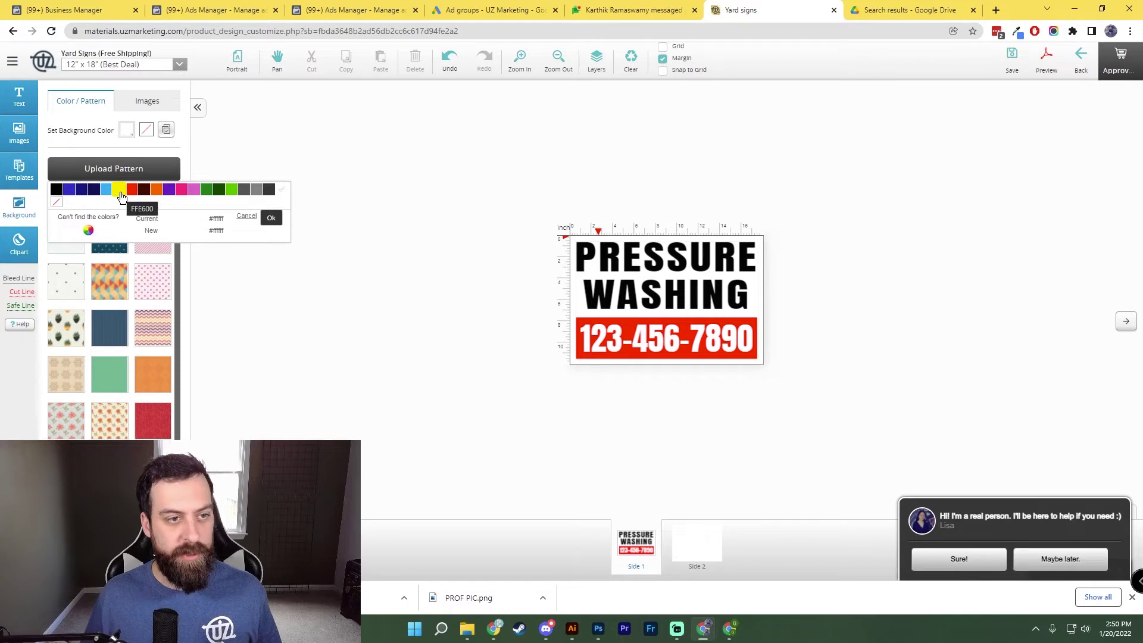
left_click(120, 191)
left_click(459, 169)
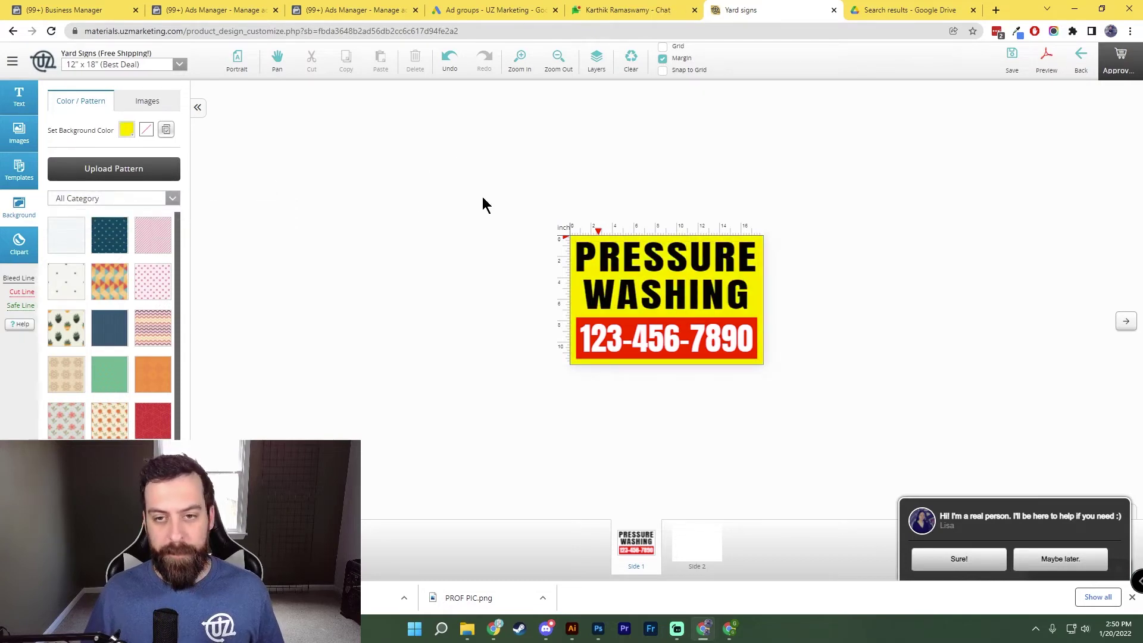
Step: Change the phone number's text color to yellow (FFE600)
left_click(695, 341)
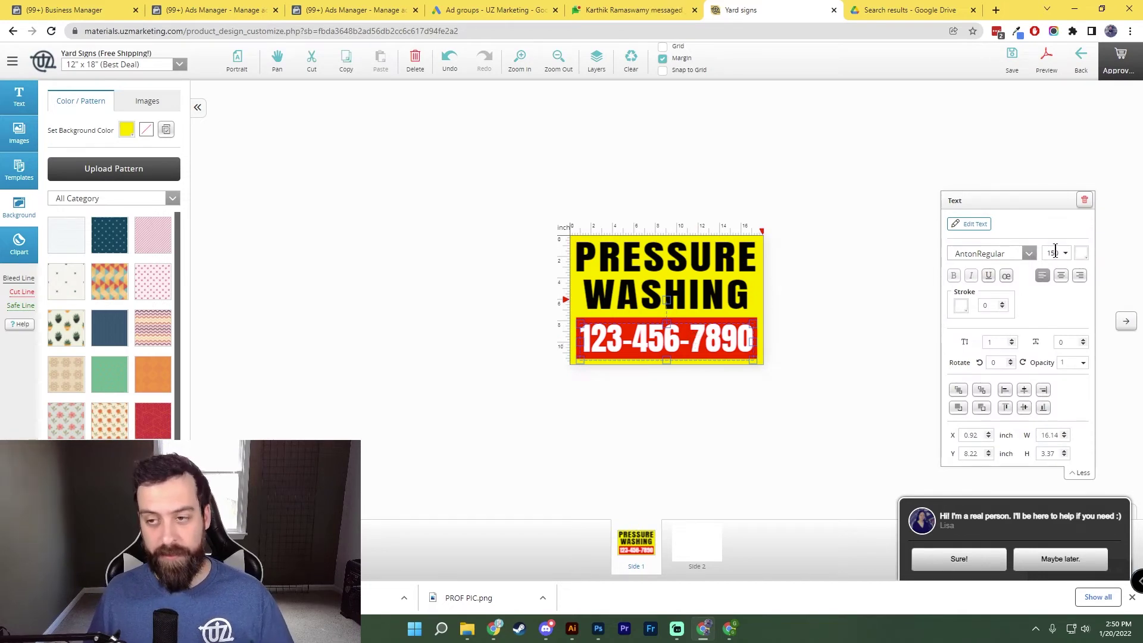
left_click(1080, 257)
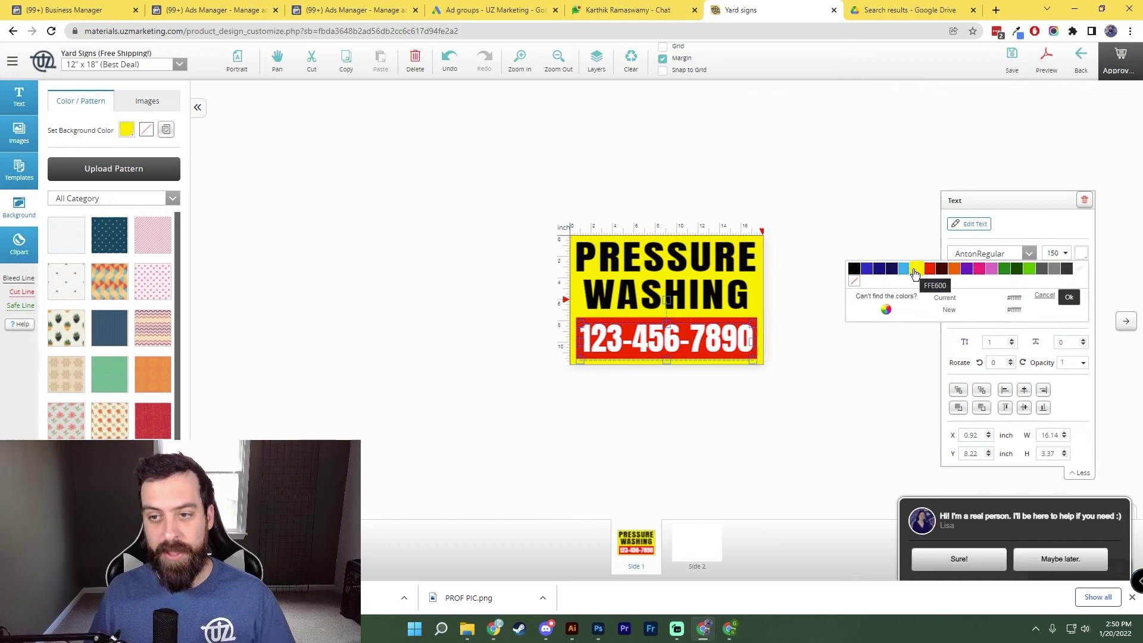
left_click(915, 273)
left_click(811, 212)
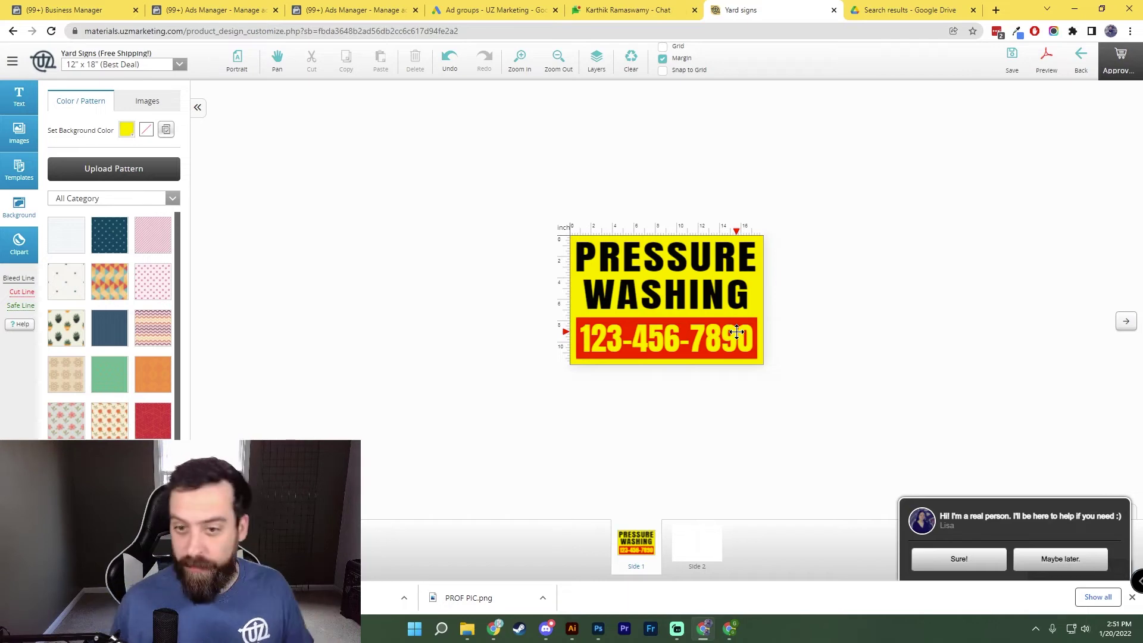
Step: Try orange on the phone number's text, and set the text color to bright green
left_click(719, 344)
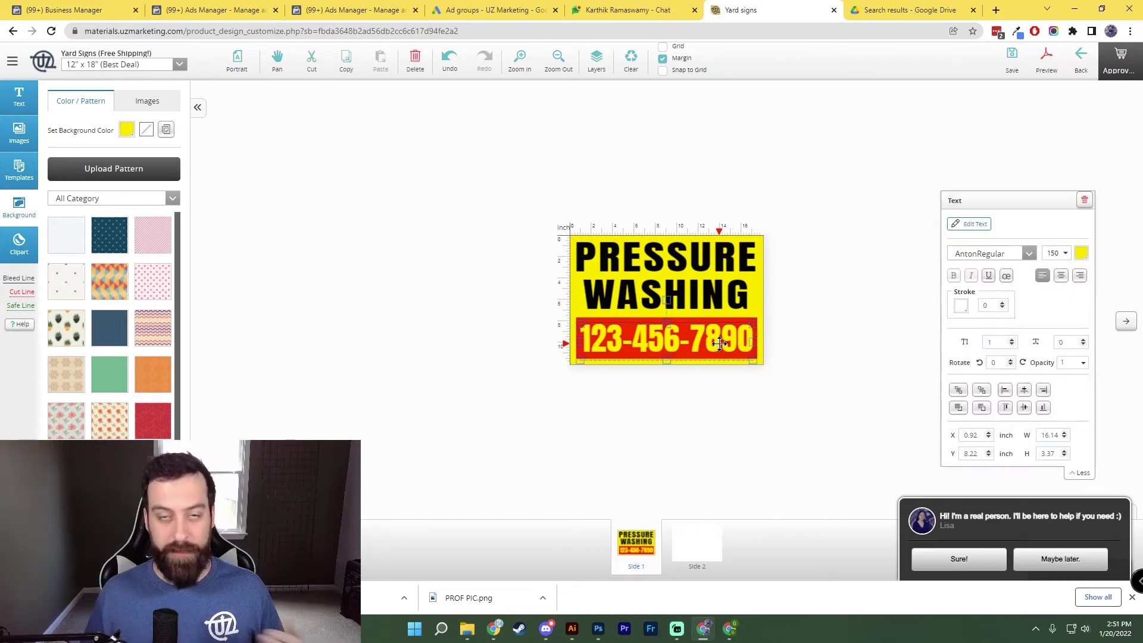
left_click(1080, 256)
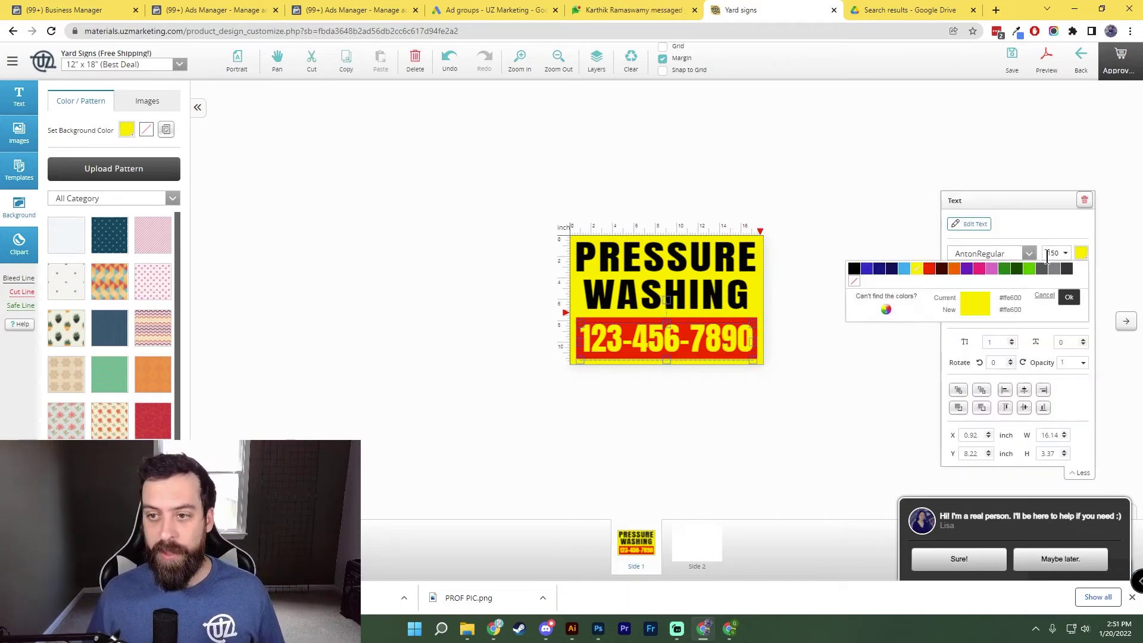
left_click(954, 269)
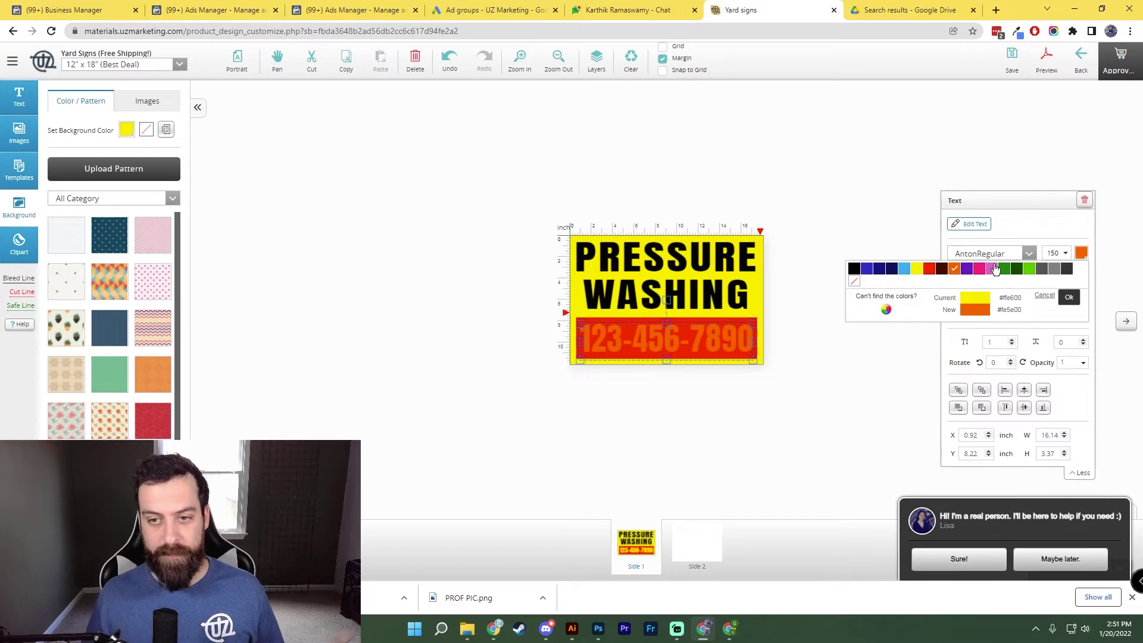
left_click(1029, 268)
left_click(876, 161)
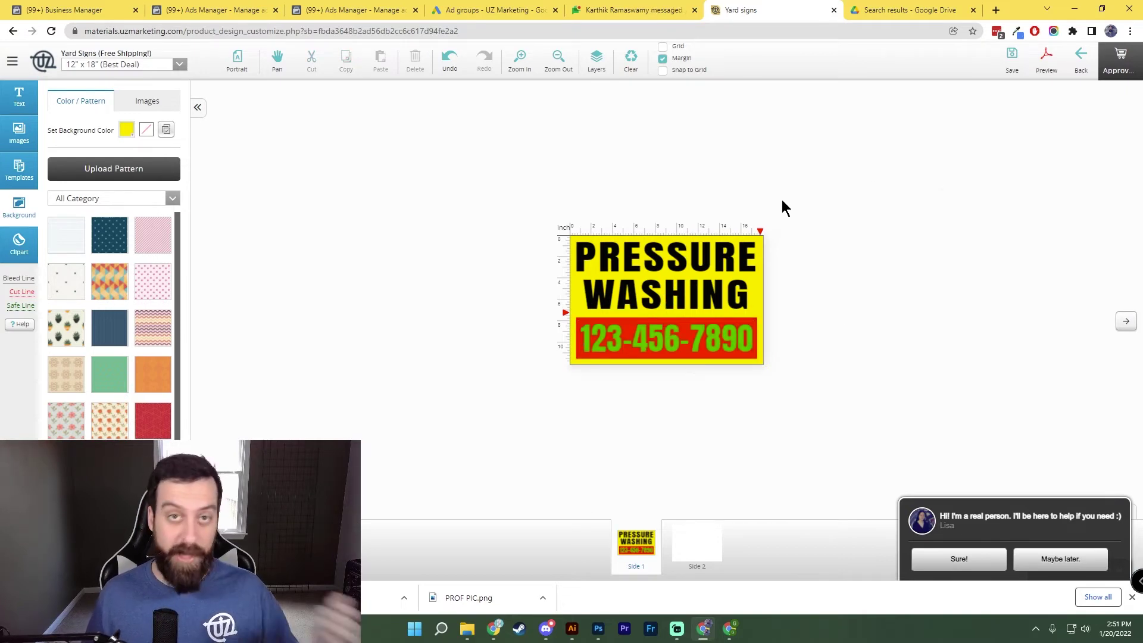
Step: Set the sign's background color back to white
left_click(125, 131)
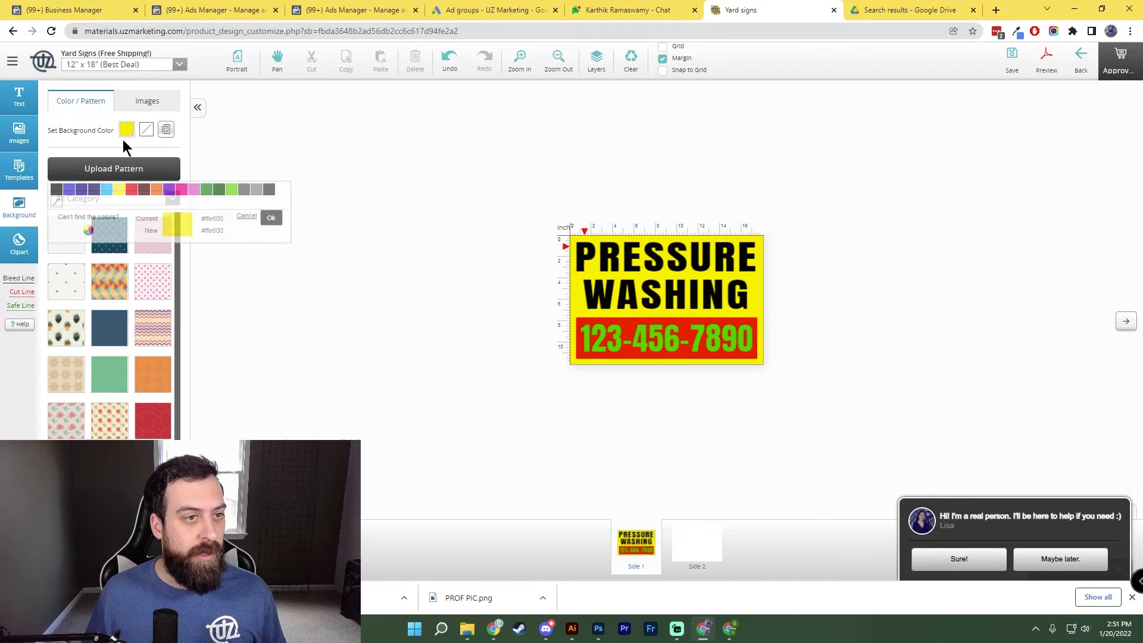
left_click(281, 190)
left_click(556, 166)
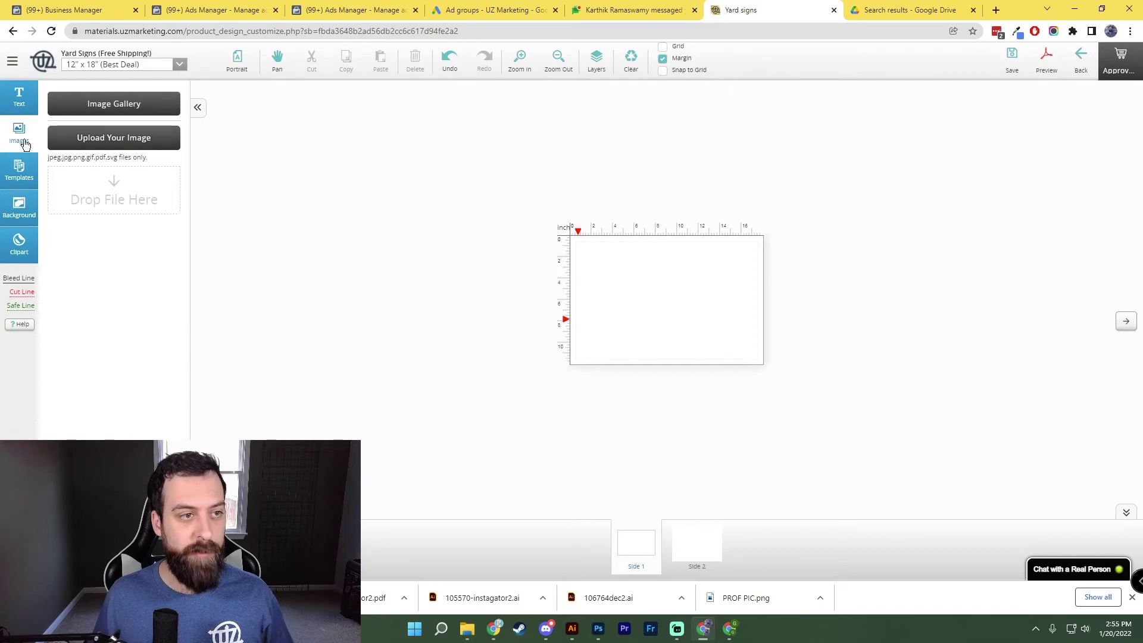
Step: Upload the Grass Gator logo image and insert it on the blank sign
left_click(136, 142)
double_click(167, 113)
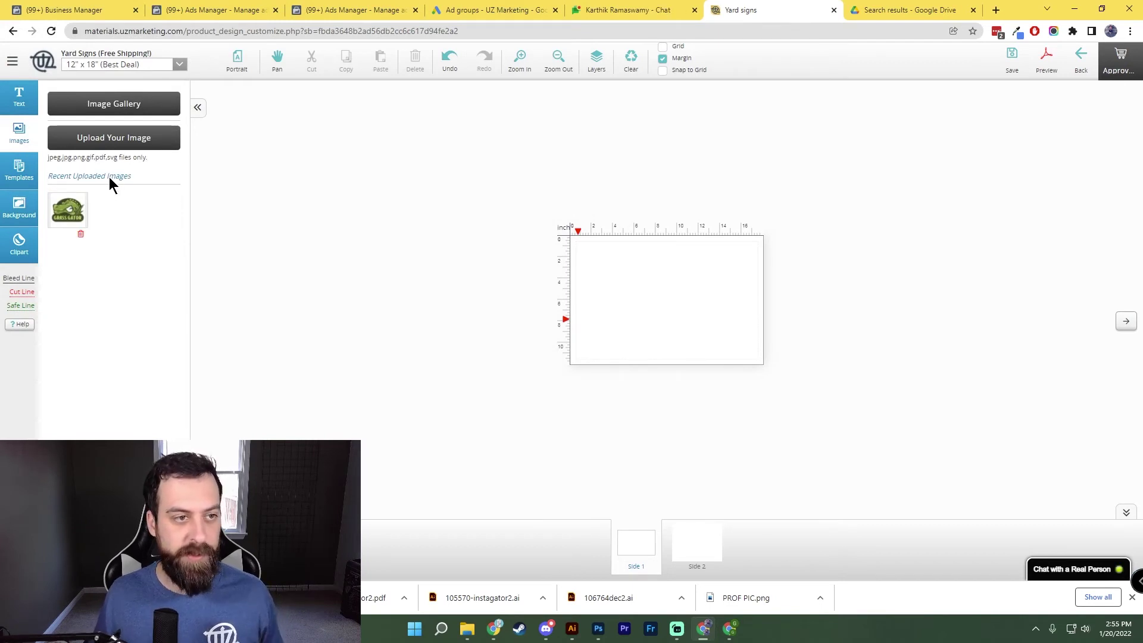
left_click(68, 209)
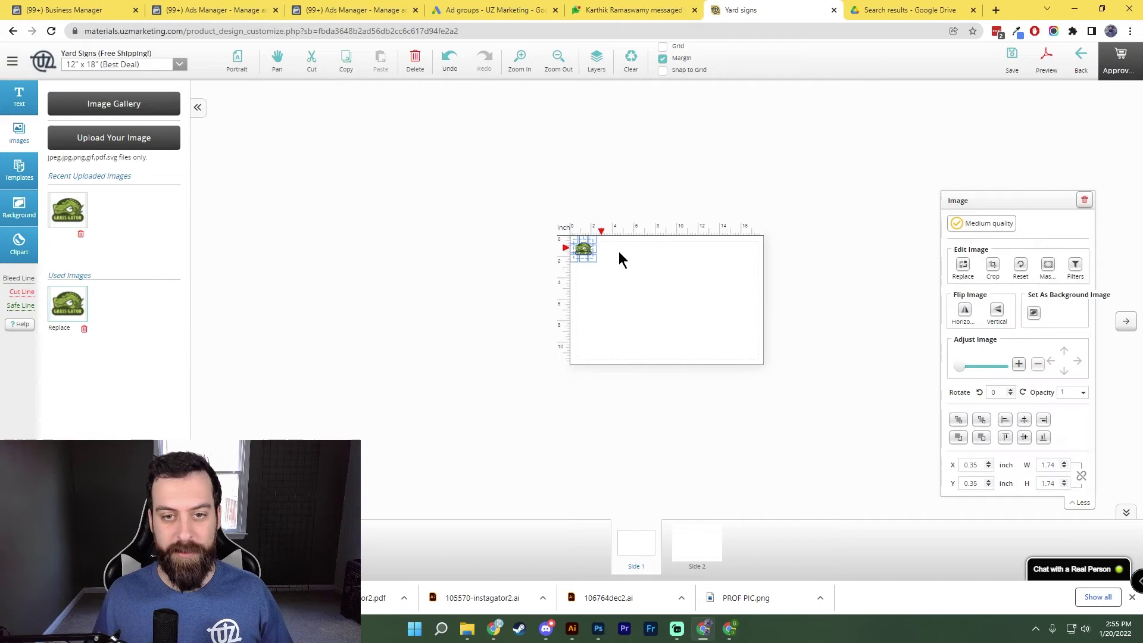
Step: Try the Grass Gator logo at about 10.3 inches square near the sign's left edge, and resize it to nearly fill the sign
left_click_drag(592, 255, 689, 344)
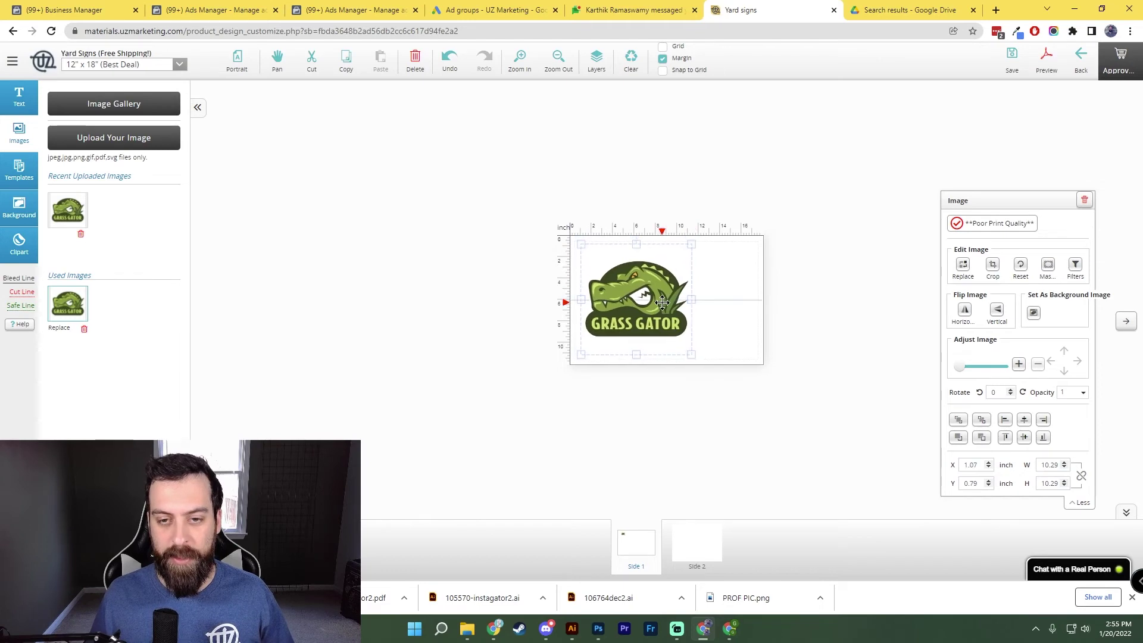
left_click(742, 284)
left_click(655, 259)
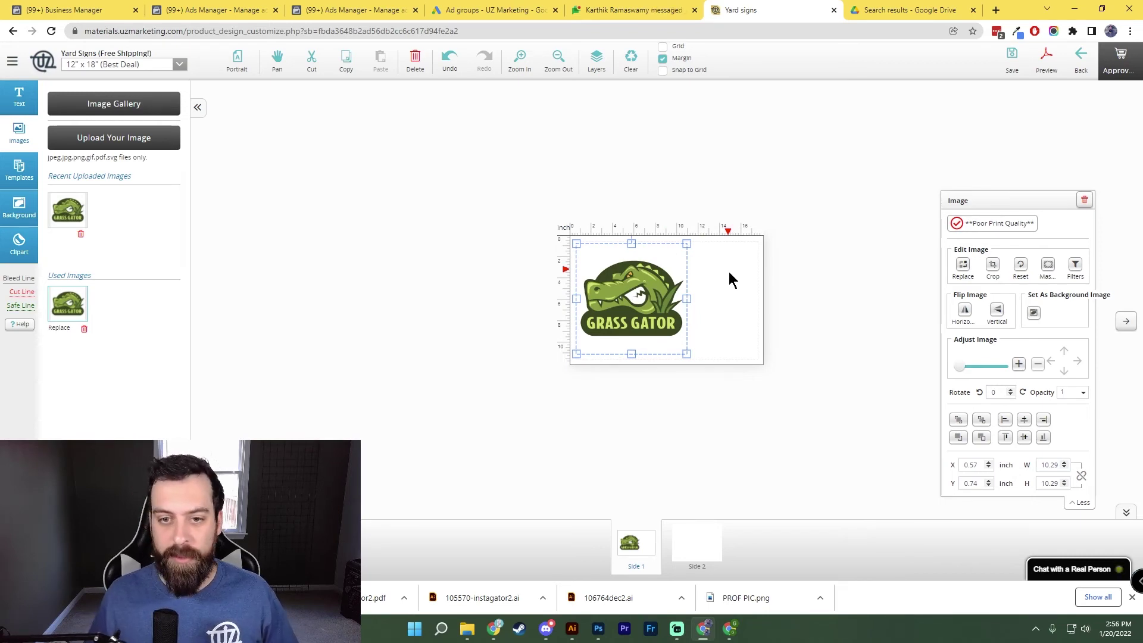
left_click_drag(687, 353, 596, 260)
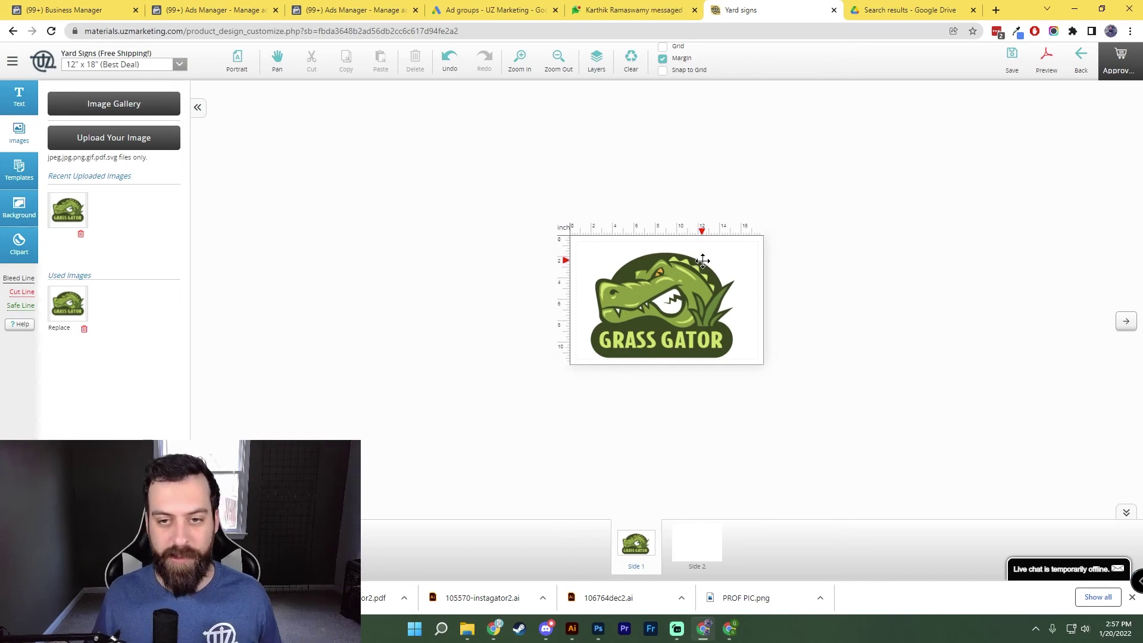
left_click(702, 261)
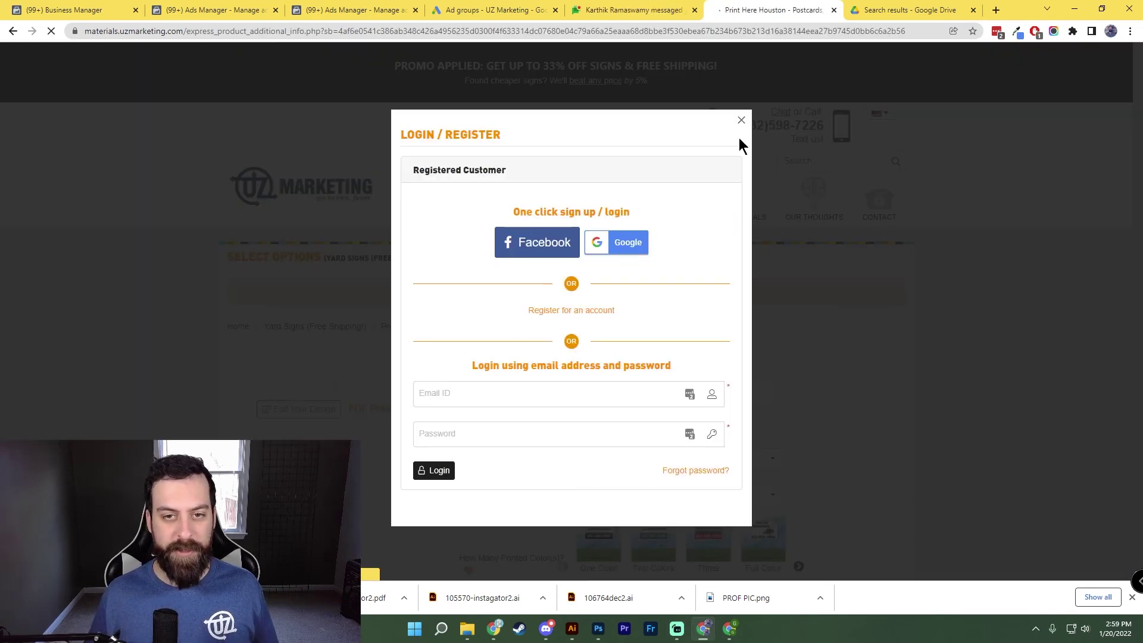
Step: Dismiss the login form and choose One Color (1) (0.5" border) as the number of printed colors
left_click(739, 121)
scroll(792, 351, "down", 5)
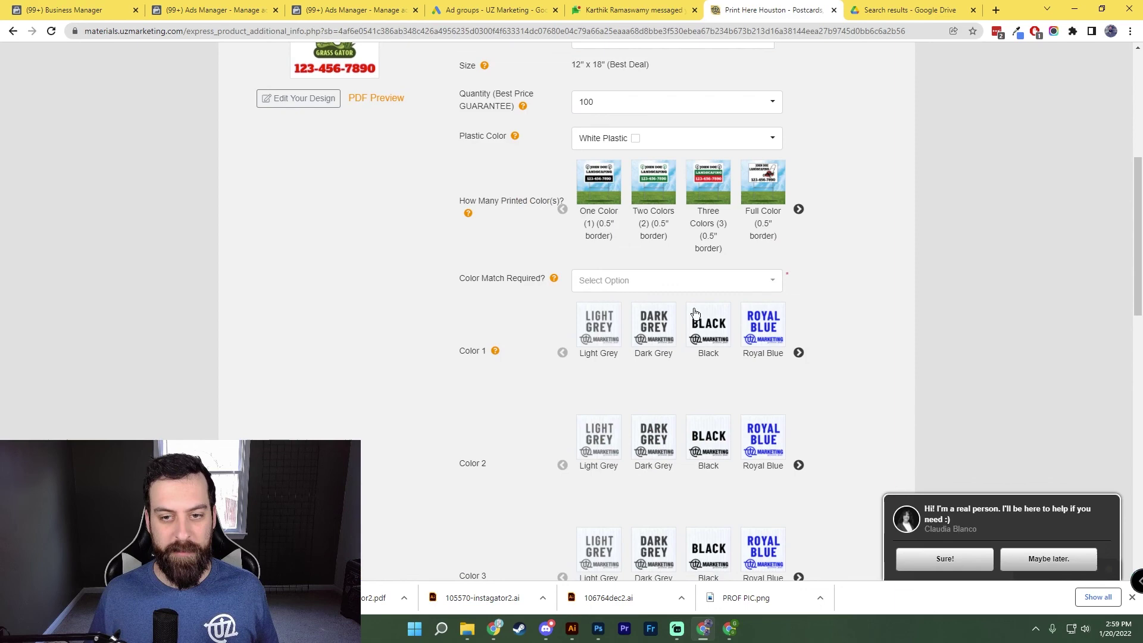
left_click(598, 190)
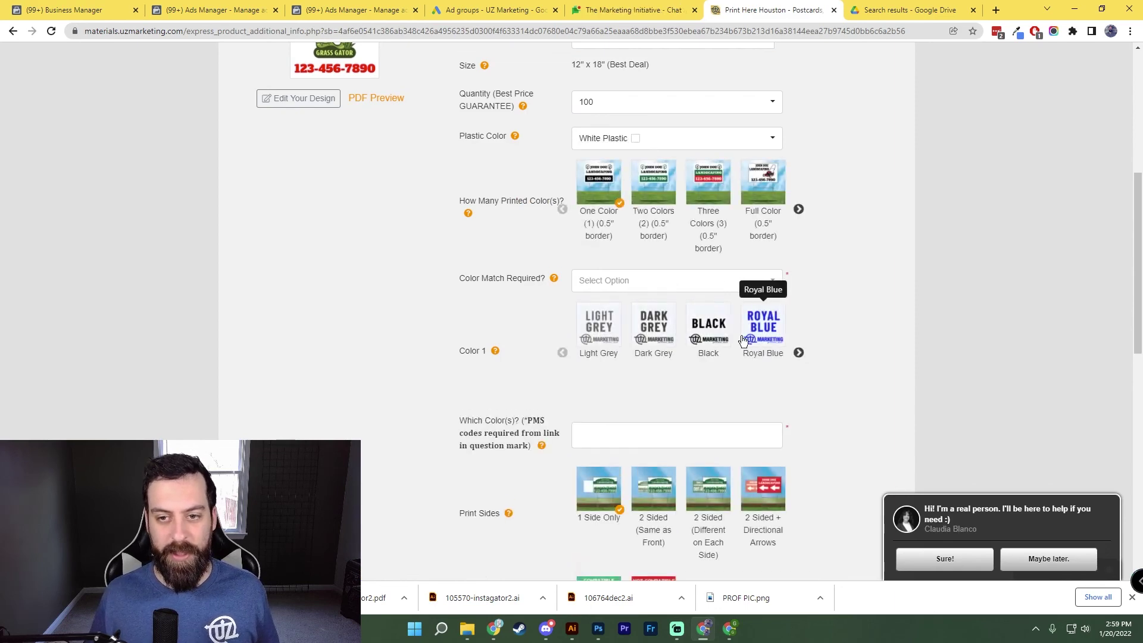
Step: Look through the available ink choices for Color 1
left_click(798, 352)
left_click(798, 352)
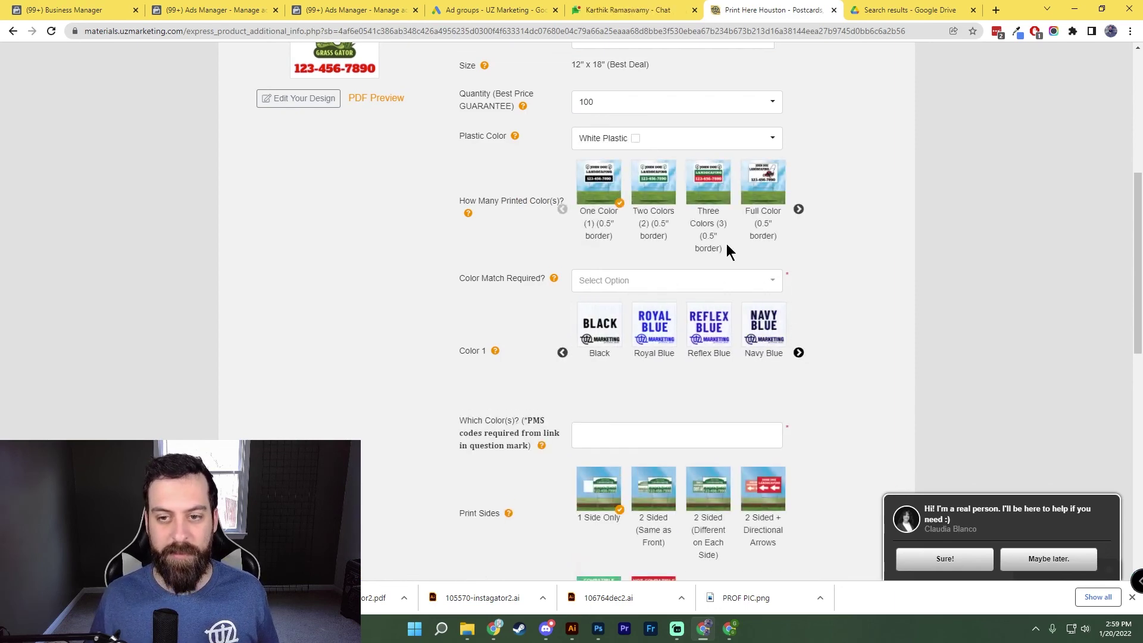